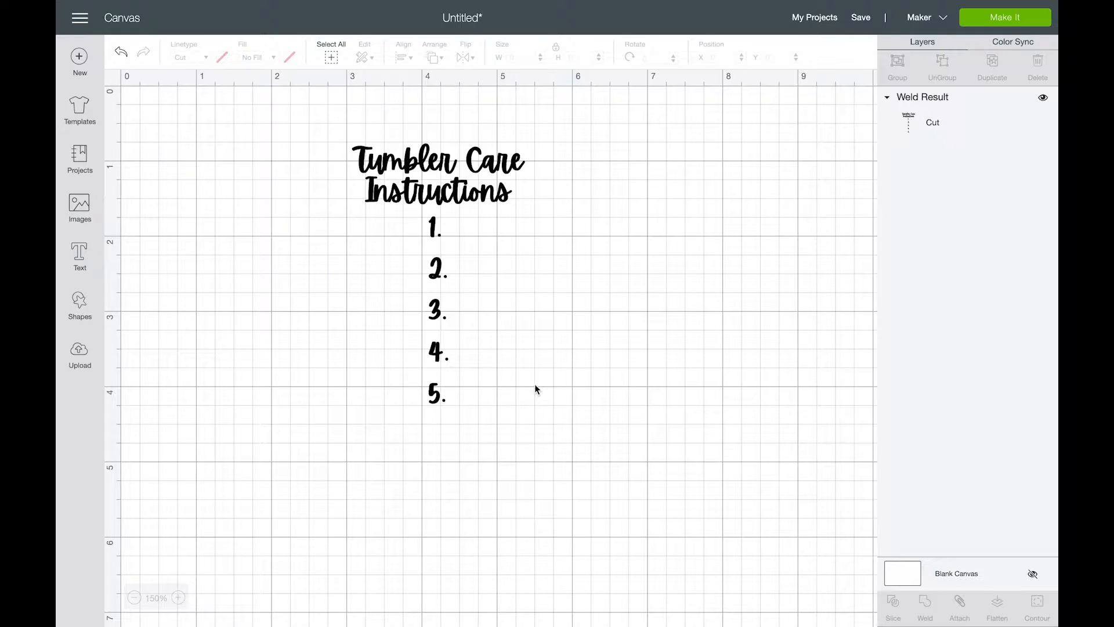
Switch to Illustrator, capture a screenshot of the tumbler outline on its artboard, and return to Cricut Design Space.
mouse_move(468, 625)
left_click(619, 615)
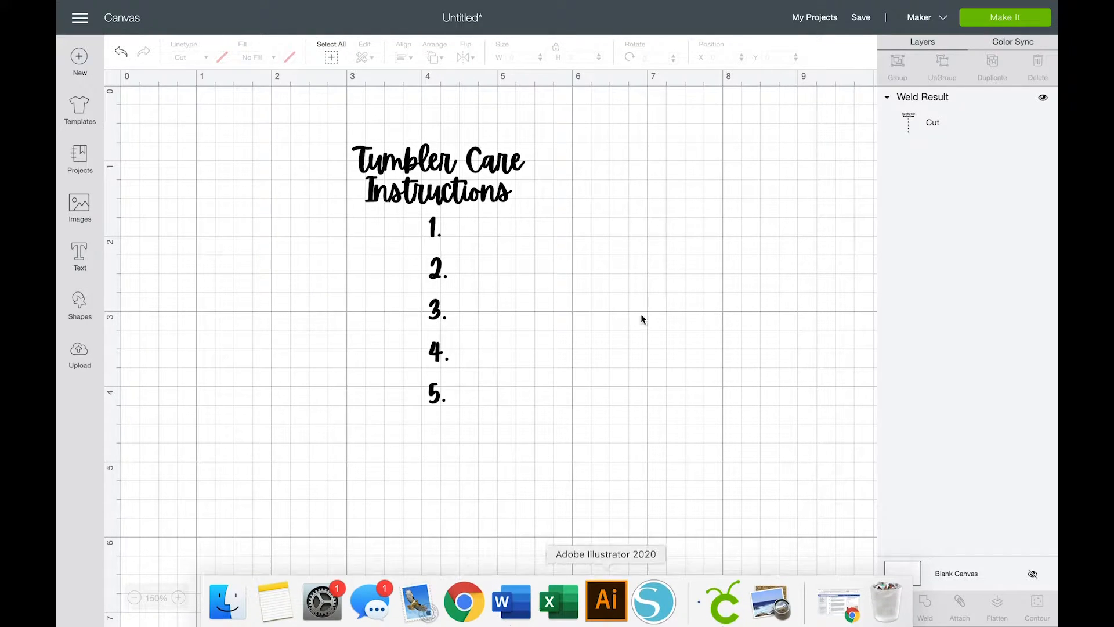
key("super+shift+4")
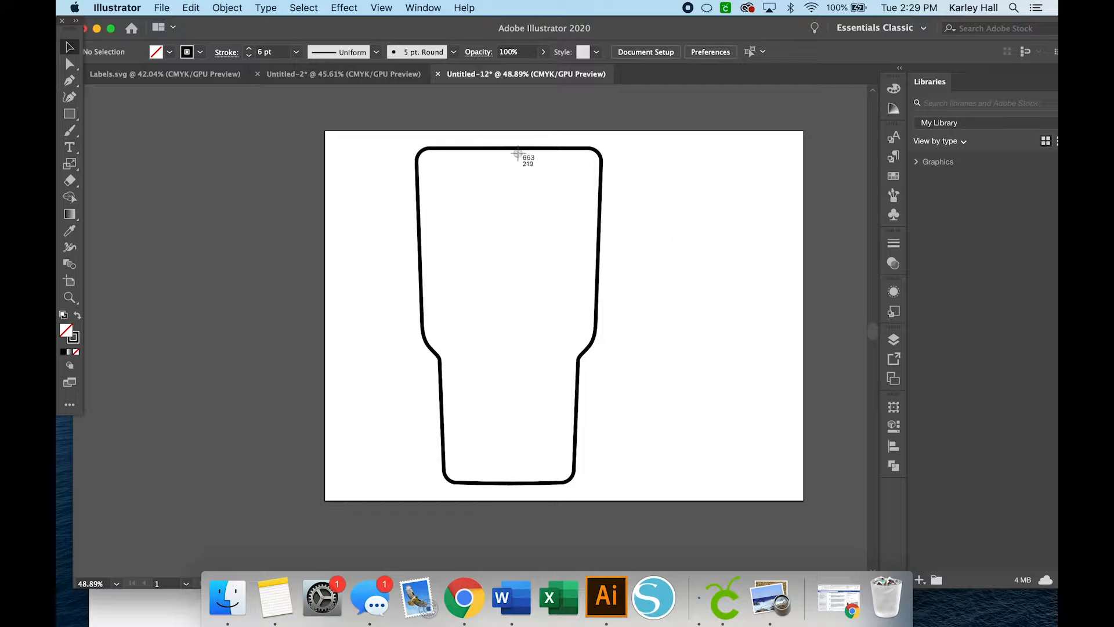
left_click_drag(385, 134, 635, 503)
left_click(722, 597)
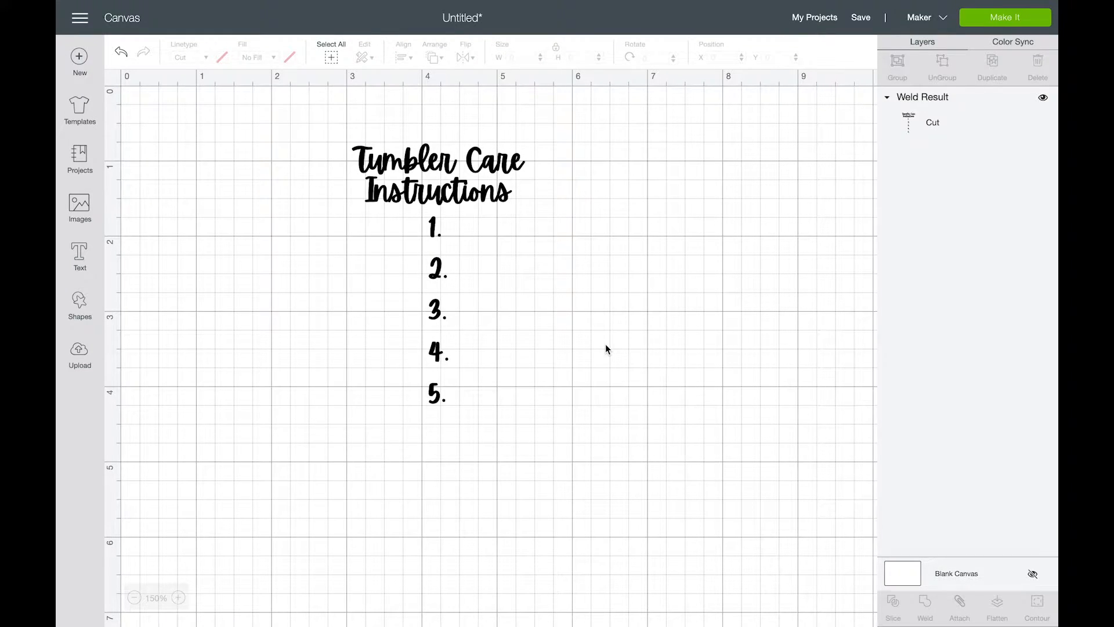
Upload the image file "Screen Shot 2020-06-09 at 2.29.05 PM" showing the tumbler outline from the Desktop.
left_click(80, 353)
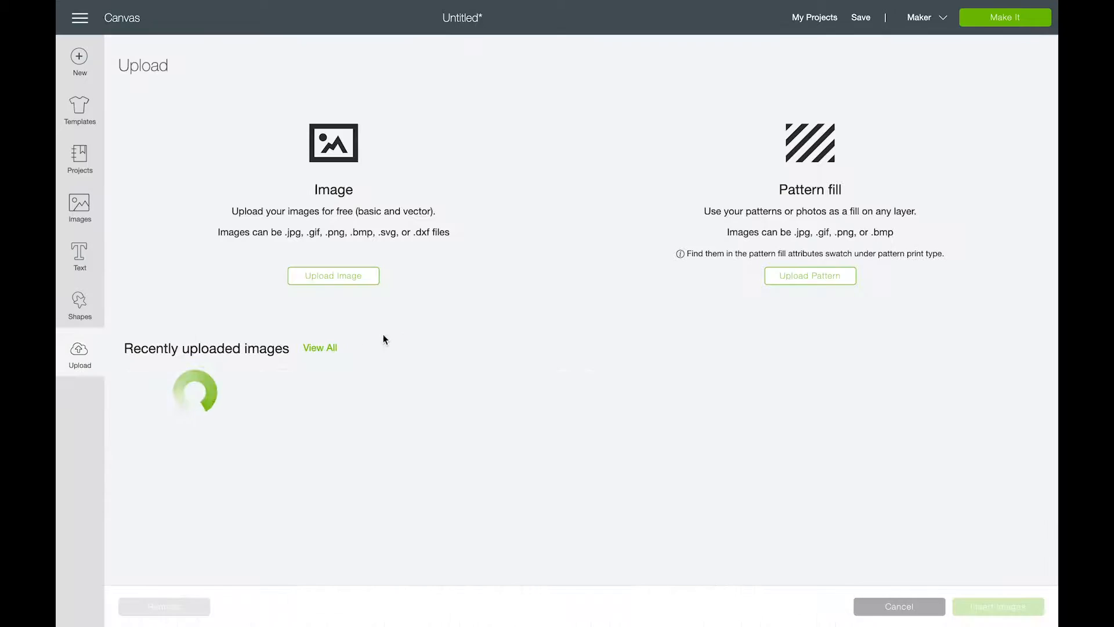
left_click(328, 277)
left_click(626, 311)
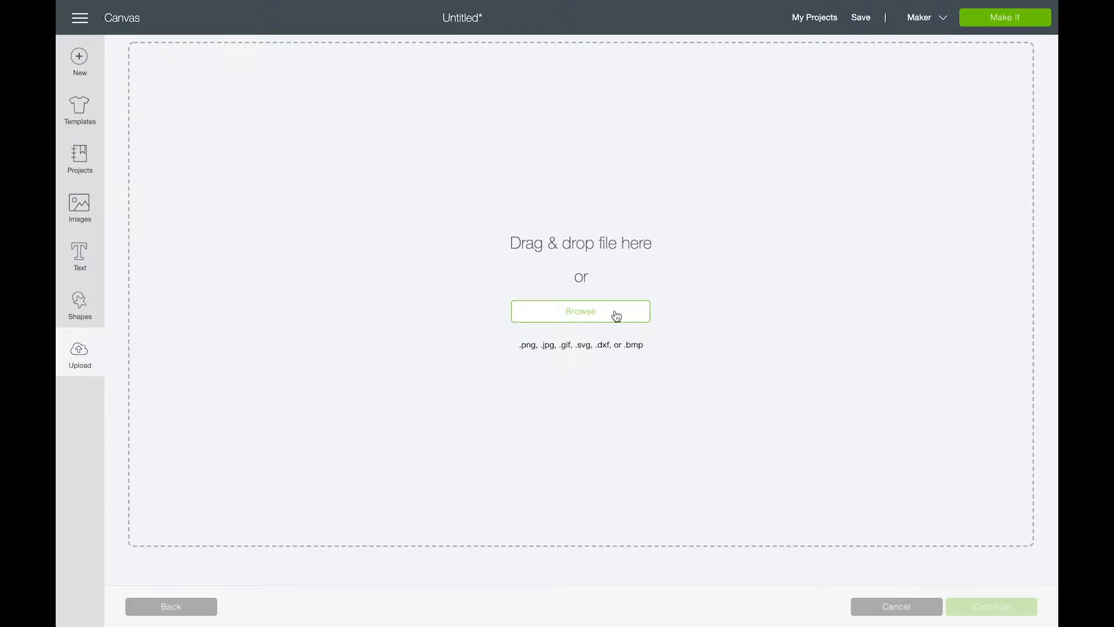
left_click(458, 163)
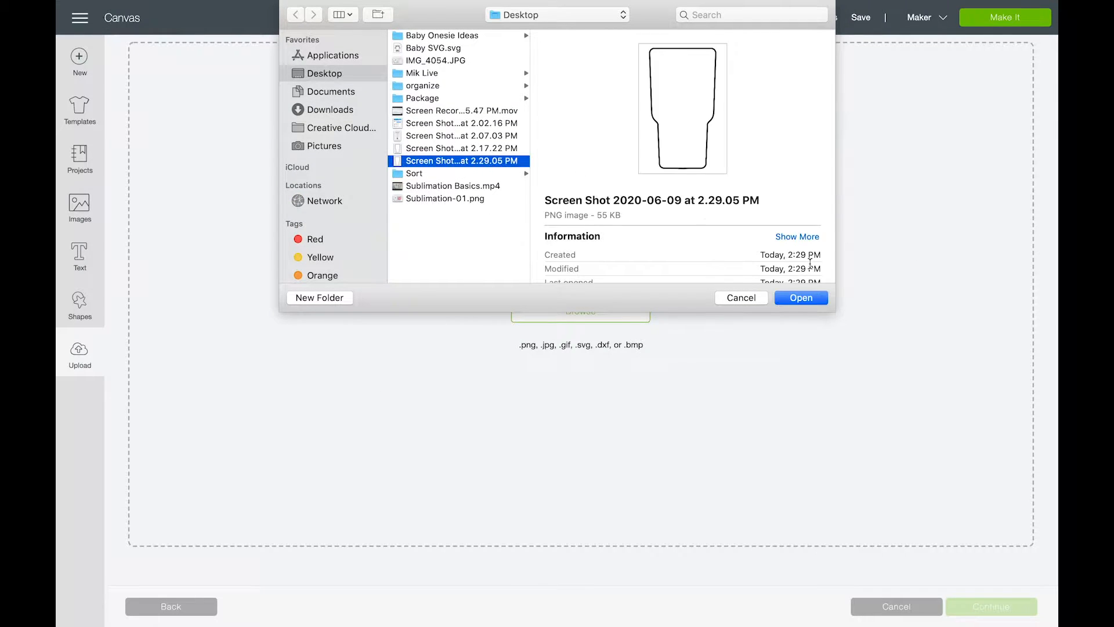
left_click(789, 298)
Set the image type to Complex and erase the white background both outside and inside the tumbler outline.
left_click(641, 366)
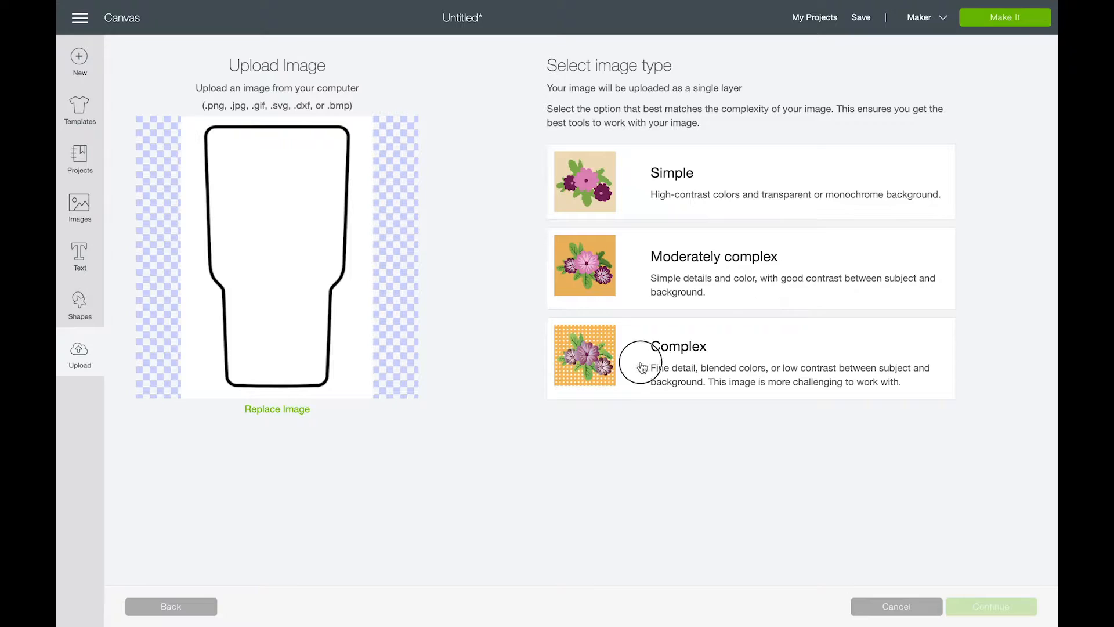
left_click(977, 609)
left_click(460, 221)
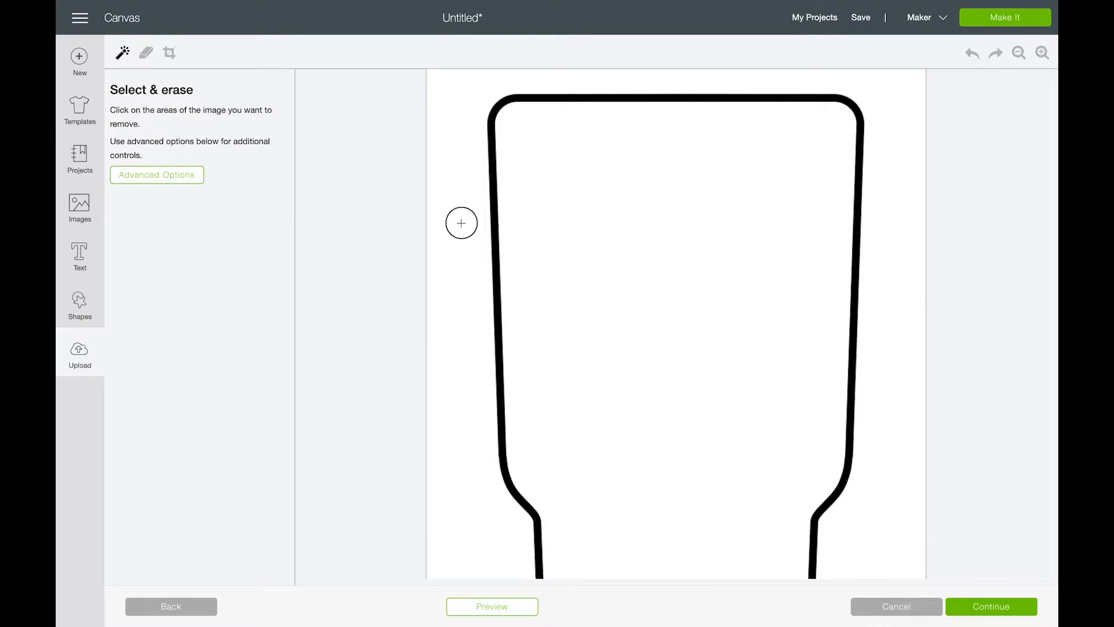
left_click(649, 247)
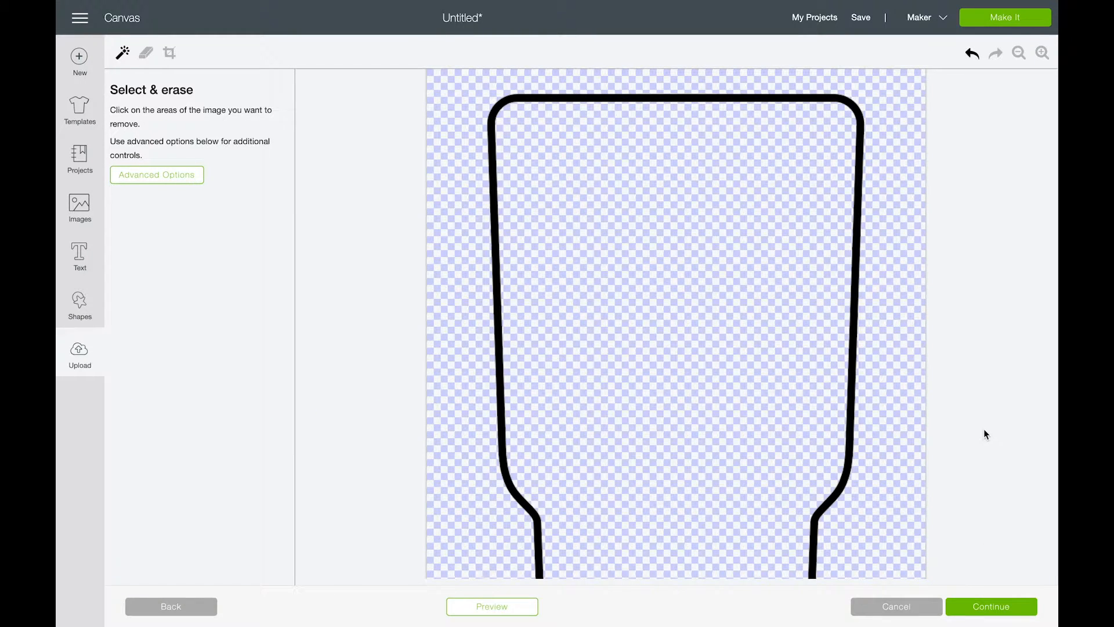
Save the cleaned tumbler outline as a Cut image with its default name.
left_click(977, 607)
left_click(698, 295)
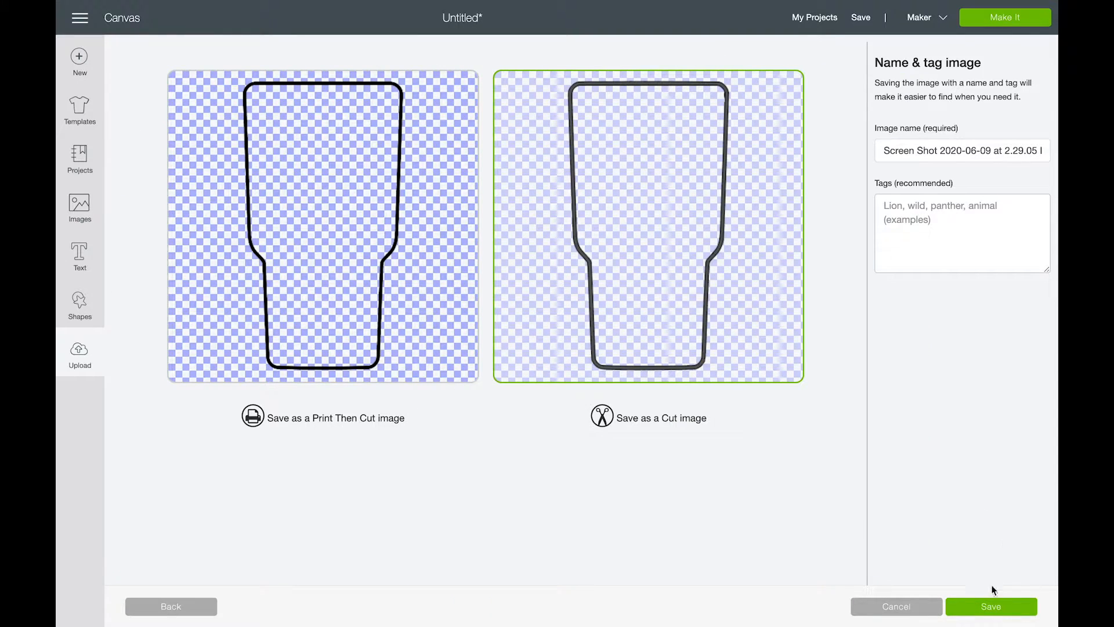
left_click(974, 607)
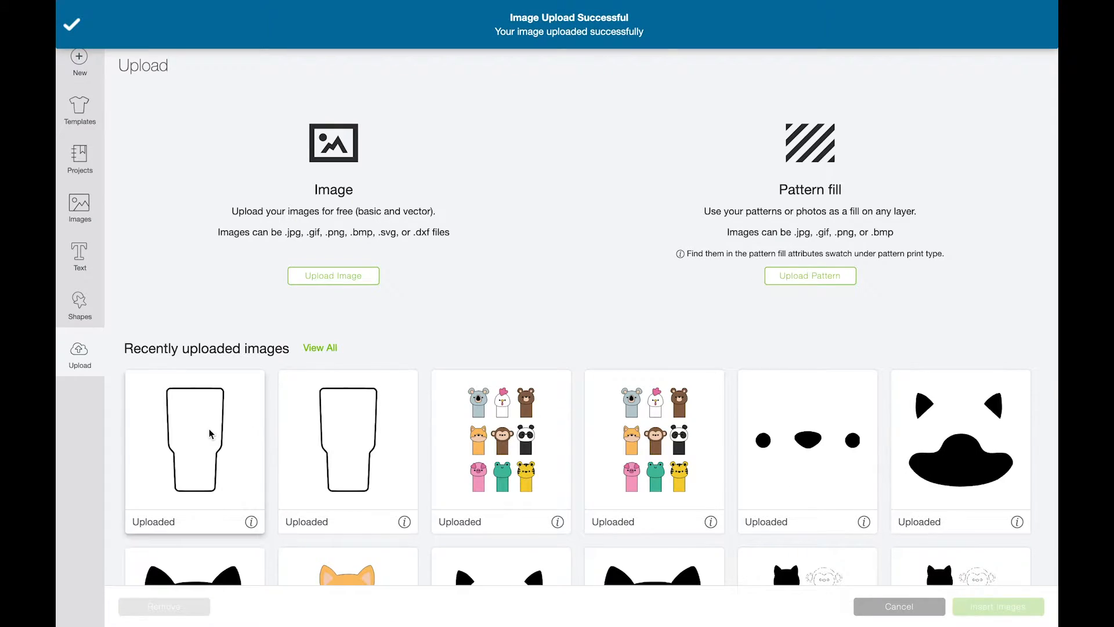
Insert the newly uploaded tumbler outline, set its width to 2 inches, and place it beside the care instructions text.
left_click(211, 434)
left_click(981, 609)
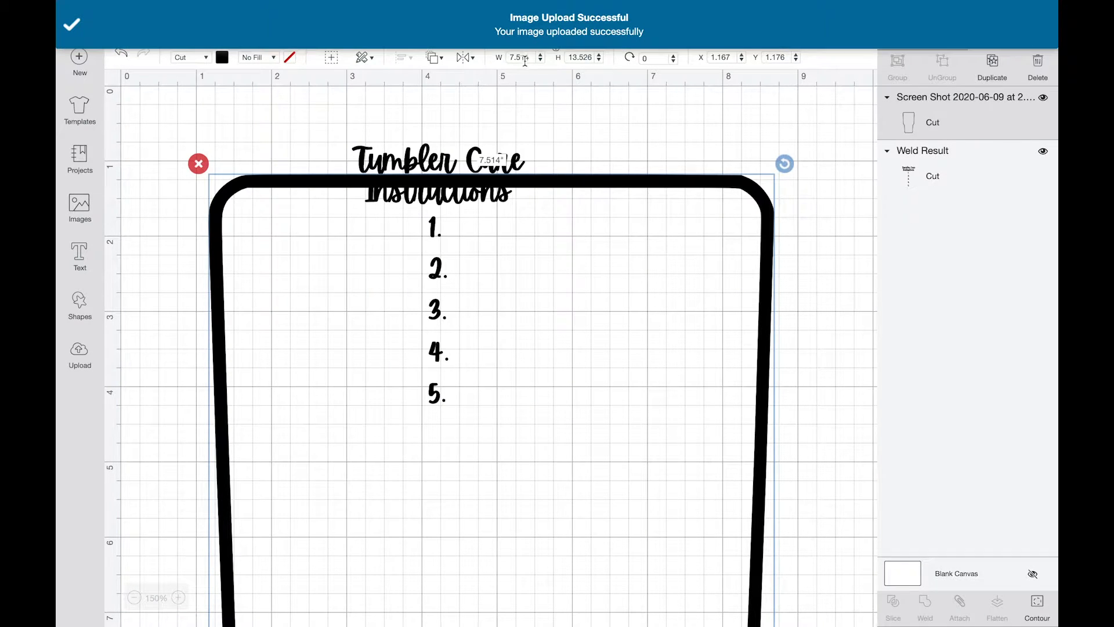
type("3")
key("Return")
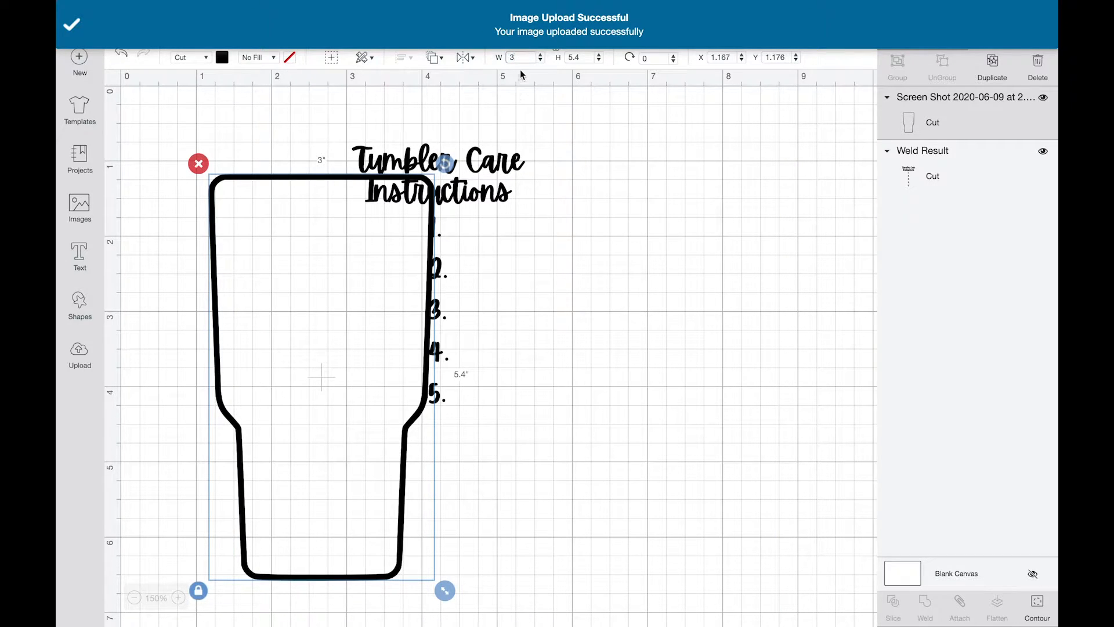
key("Return")
left_click_drag(330, 178, 289, 127)
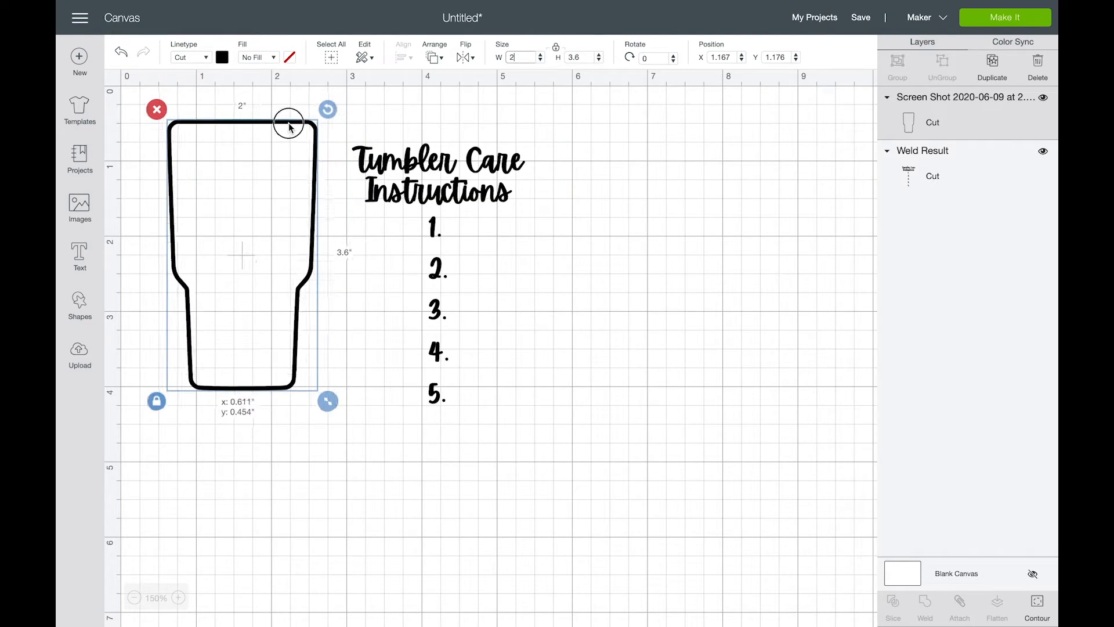
Move the care instructions text into the tumbler outline and scale it down to about 1.67 inches wide.
left_click(432, 198)
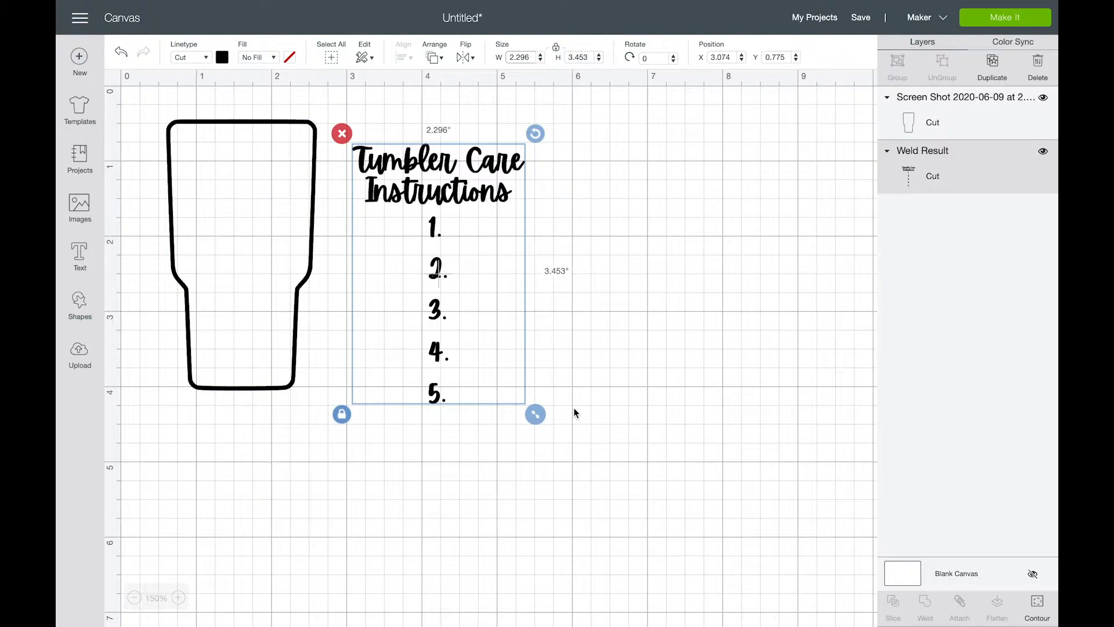
left_click_drag(504, 164, 314, 151)
left_click(324, 362)
left_click_drag(324, 362, 297, 325)
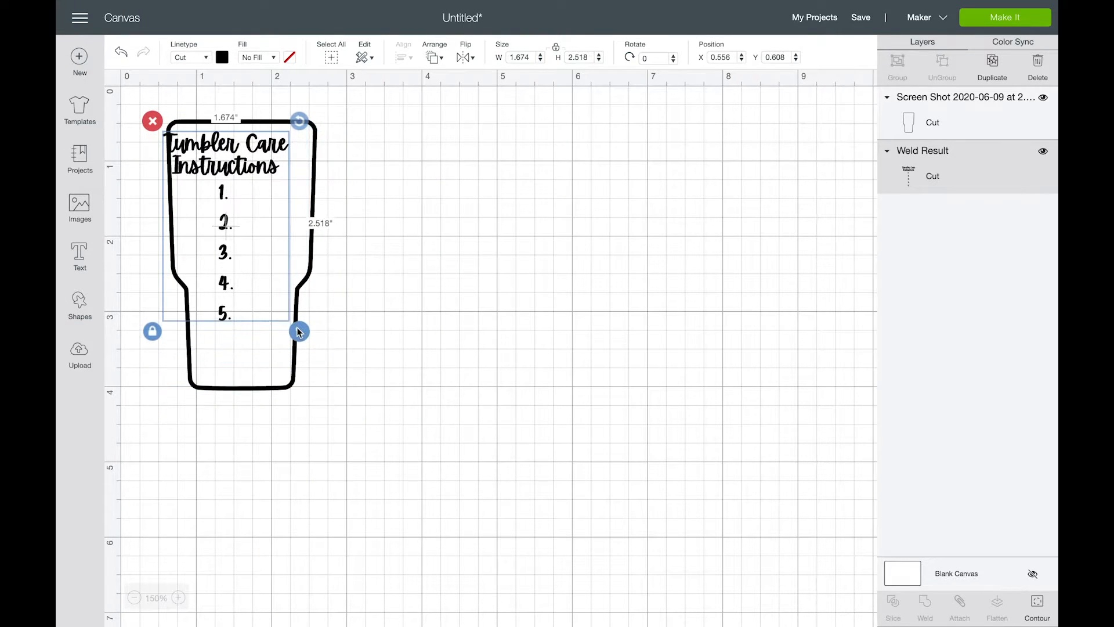
mouse_move(229, 159)
left_mouse_down()
mouse_move(249, 170)
mouse_move(212, 150)
left_mouse_up()
Select the tumbler outline together with the text and center them horizontally on each other.
left_click_drag(256, 471, 217, 137)
left_click(402, 57)
left_click(416, 116)
left_click(415, 119)
Search the image library for "flower" and insert the pink five-petal flower into the design.
left_click(81, 209)
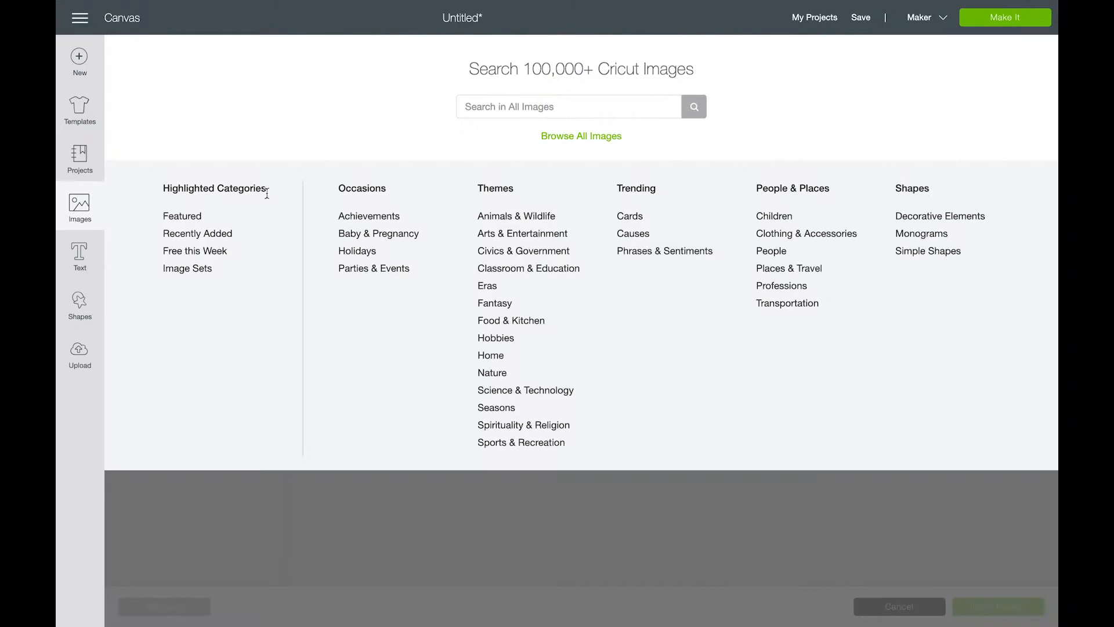
left_click(492, 109)
type("flower")
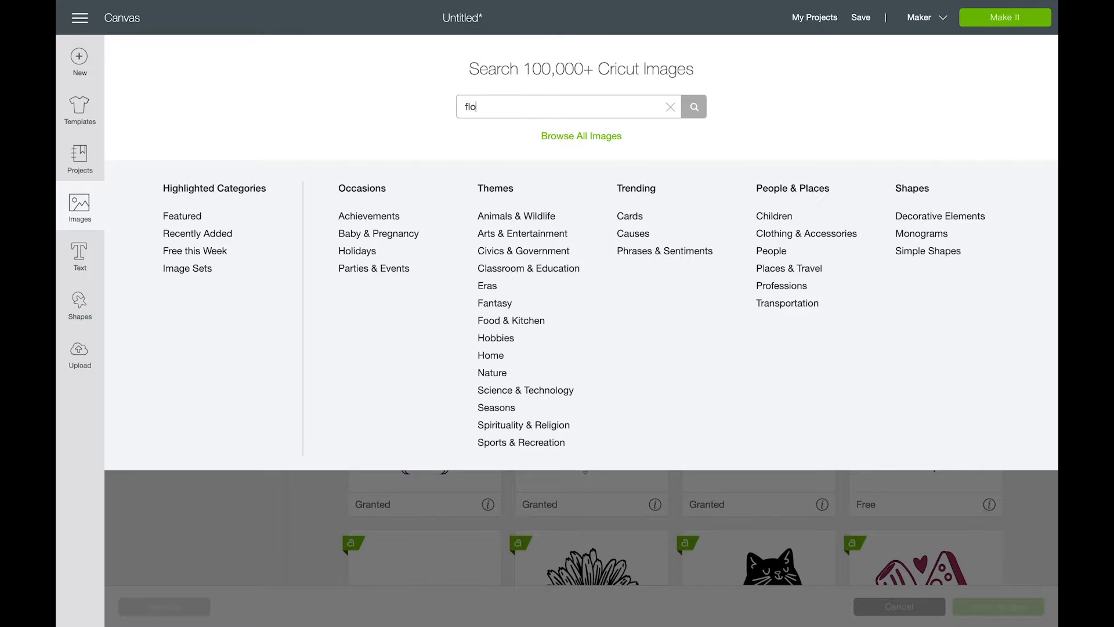
key("Return")
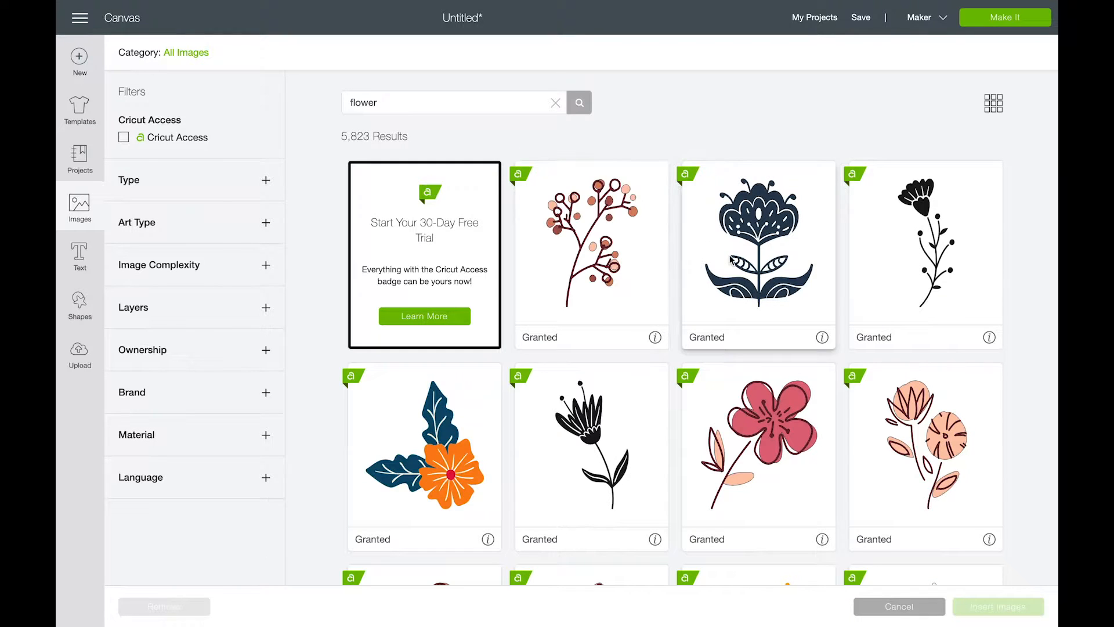
scroll(739, 296, "down", 3)
scroll(739, 297, "down", 6)
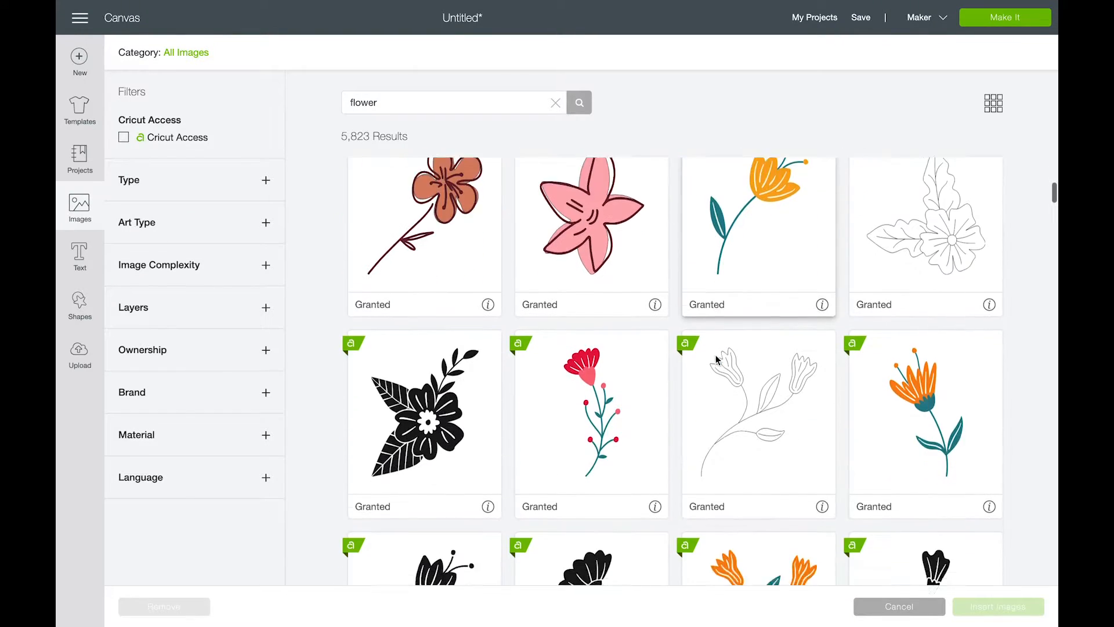
scroll(713, 368, "up", 2)
left_click(603, 255)
left_click(967, 605)
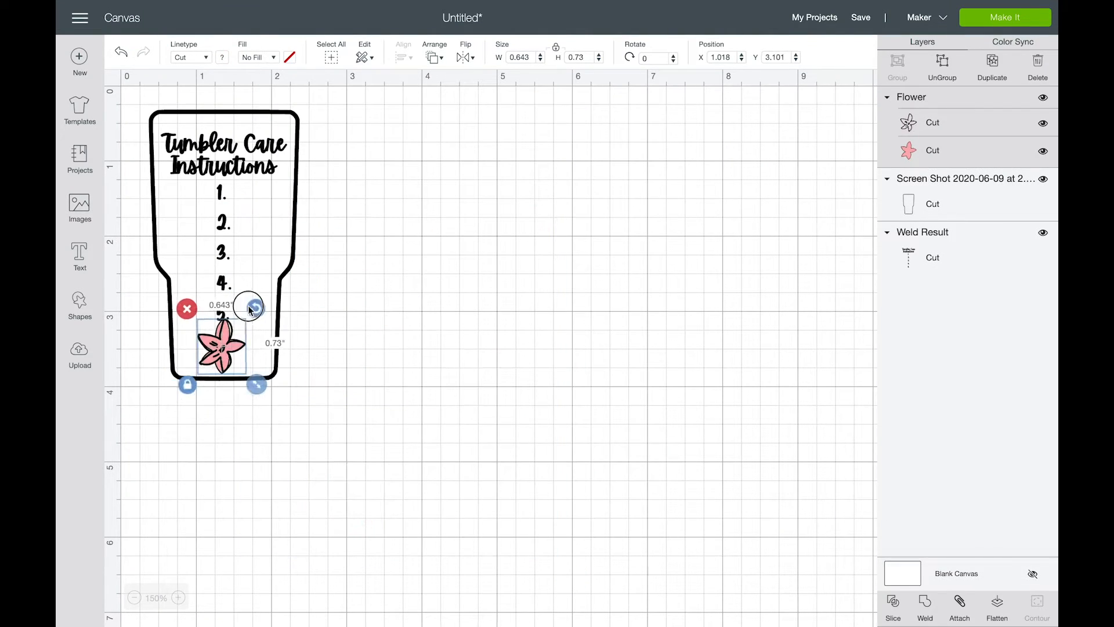
Place the pink flower, about 0.64 by 0.73 inches, below number 5 and rotate it so one petal points down.
left_click(377, 366)
left_click(227, 348)
left_click(350, 445)
left_click_drag(225, 347, 222, 342)
left_click(256, 435)
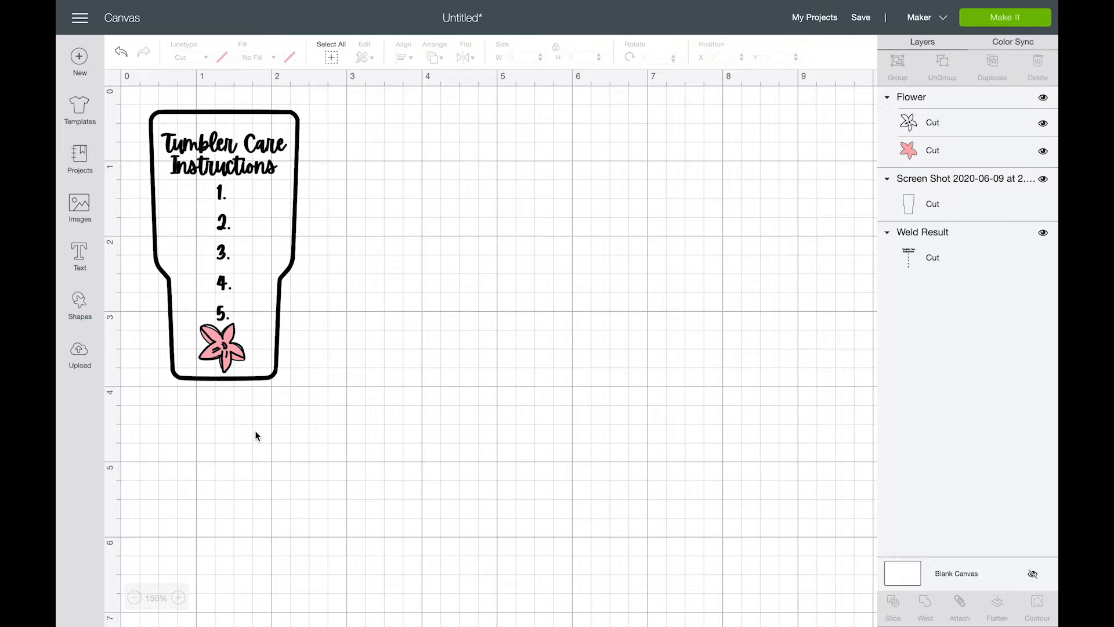
Nudge the tumbler outline slightly down around the text, then flatten the outline, text and flower into one printable image.
left_click_drag(253, 150, 253, 154)
left_click(253, 169)
left_click(344, 292)
left_click_drag(328, 449, 141, 106)
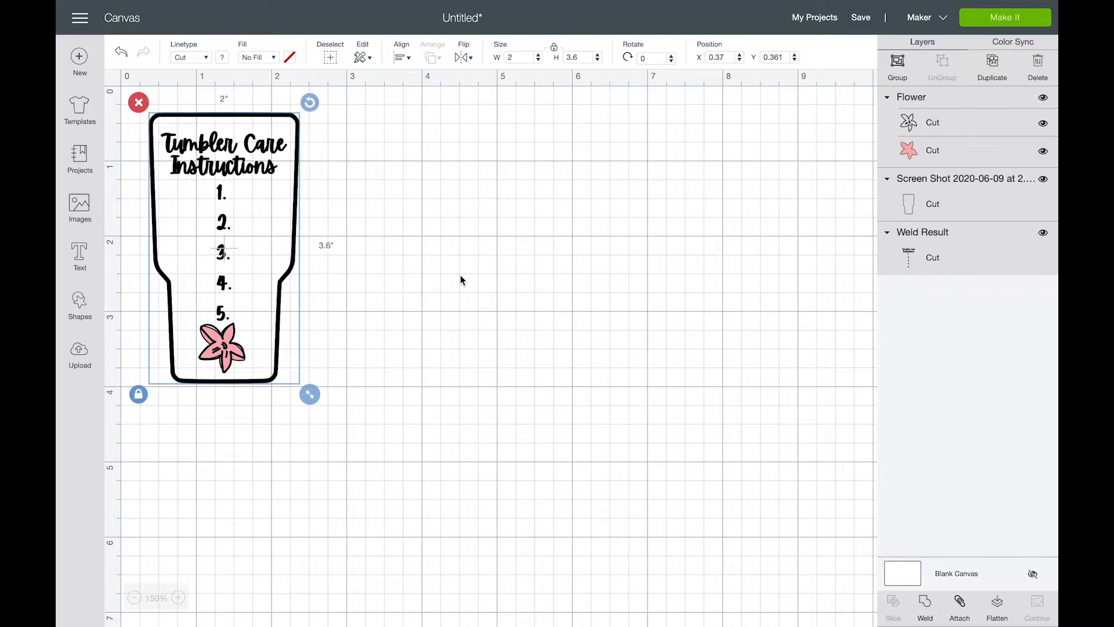
left_click(997, 604)
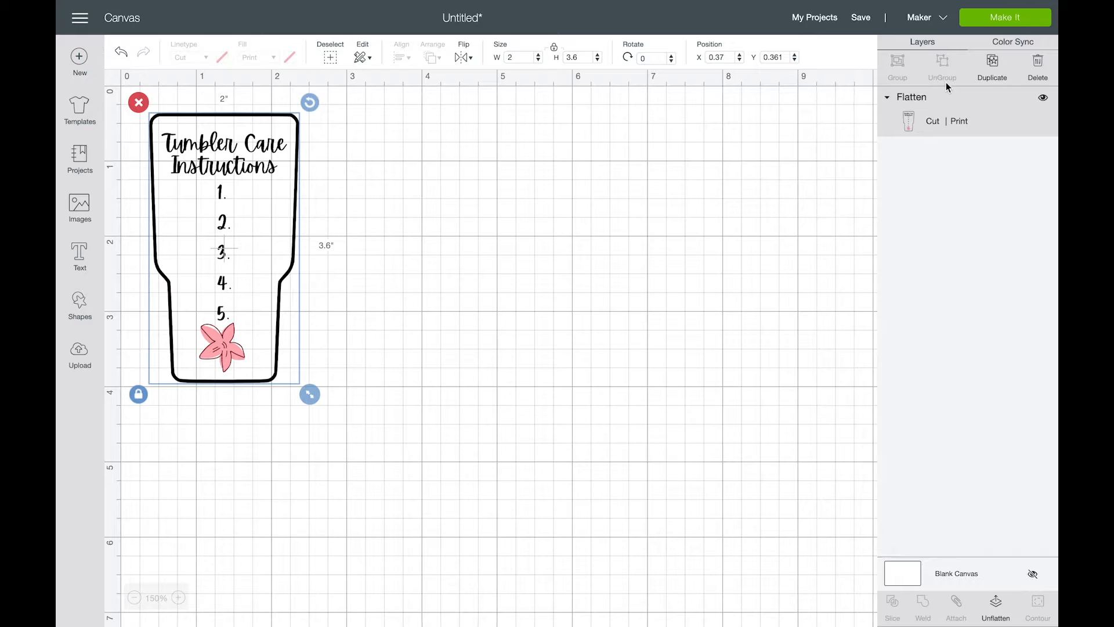
Preview the flattened design on the cutting mat, inspect its print and cut layout up close, and return to the canvas.
left_click(986, 23)
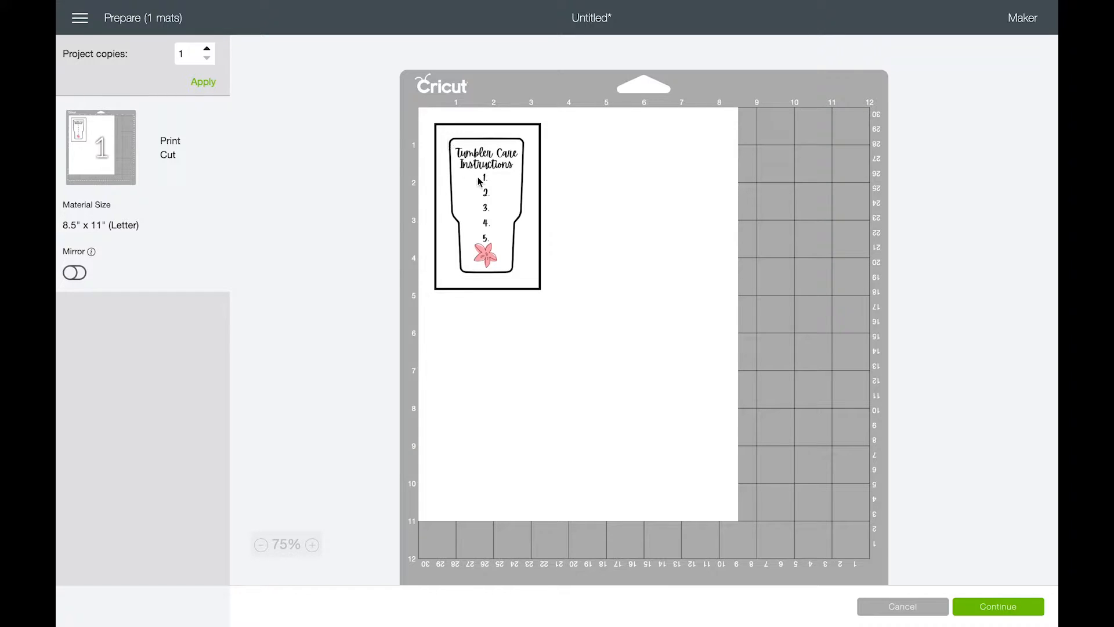
left_click(312, 544)
left_click(316, 544)
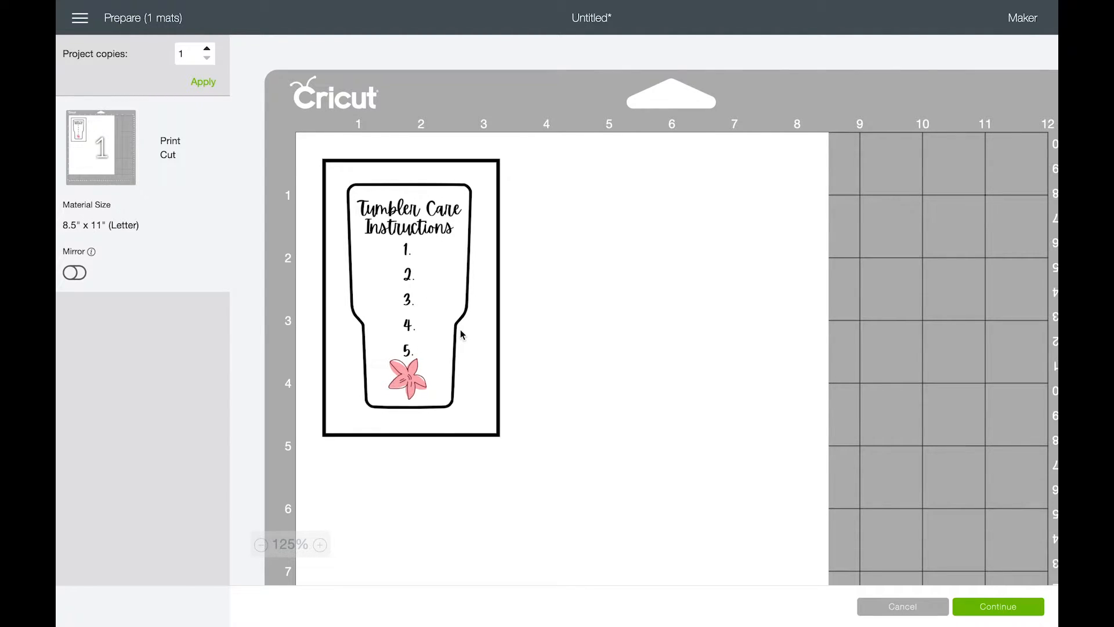
left_click(907, 607)
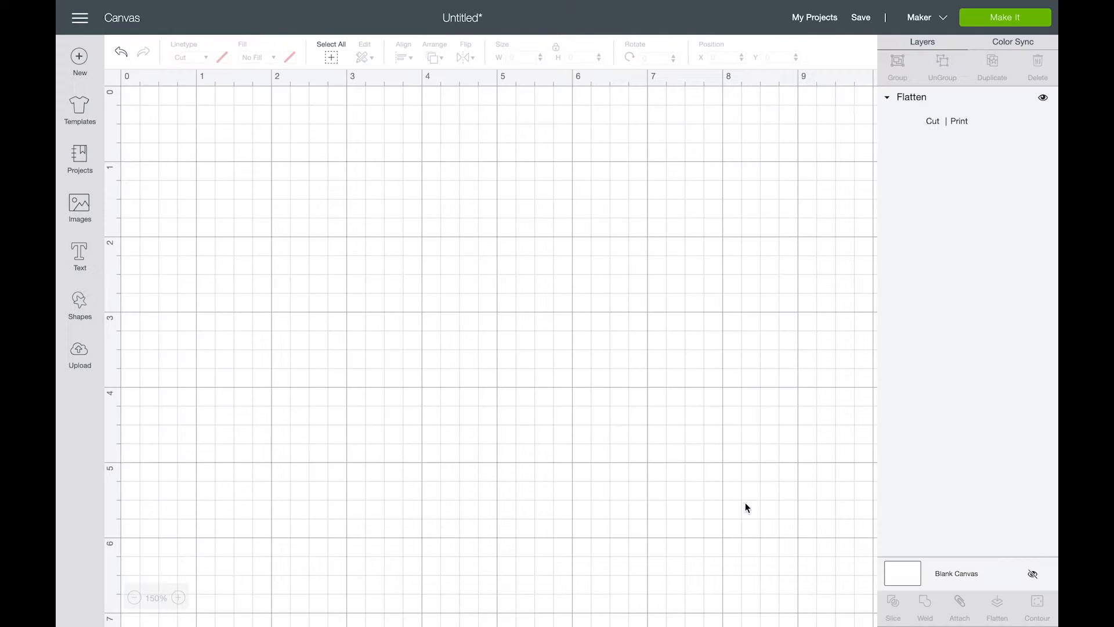
Move the flattened tumbler design to about X 1.685, Y 0.265 inches on the canvas.
left_click_drag(294, 124, 395, 138)
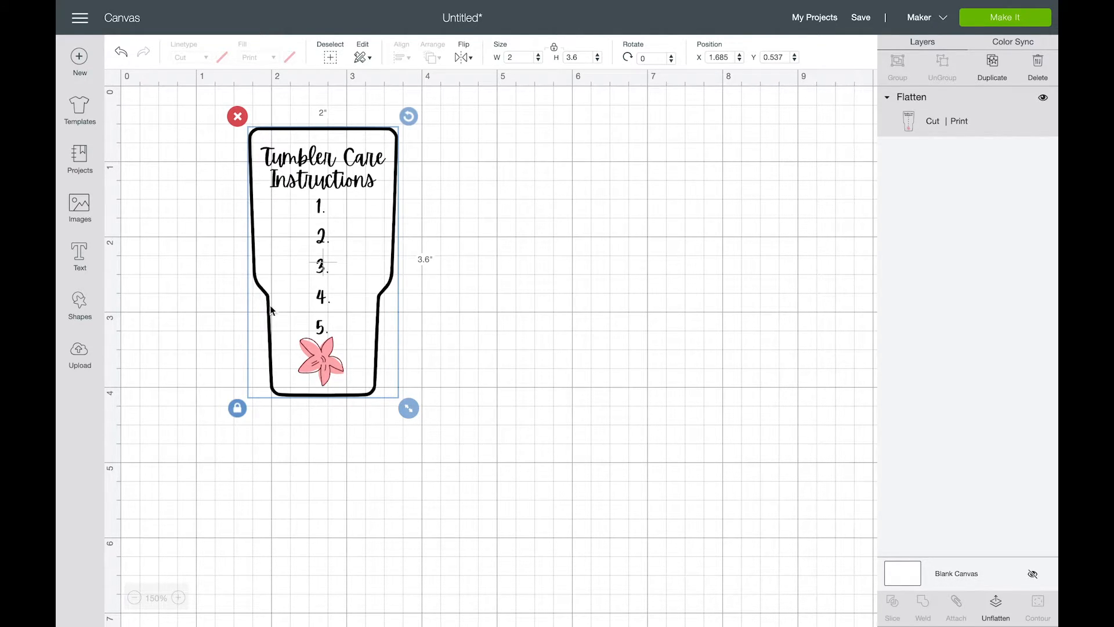
left_click(178, 598)
left_click(178, 597)
left_click(178, 597)
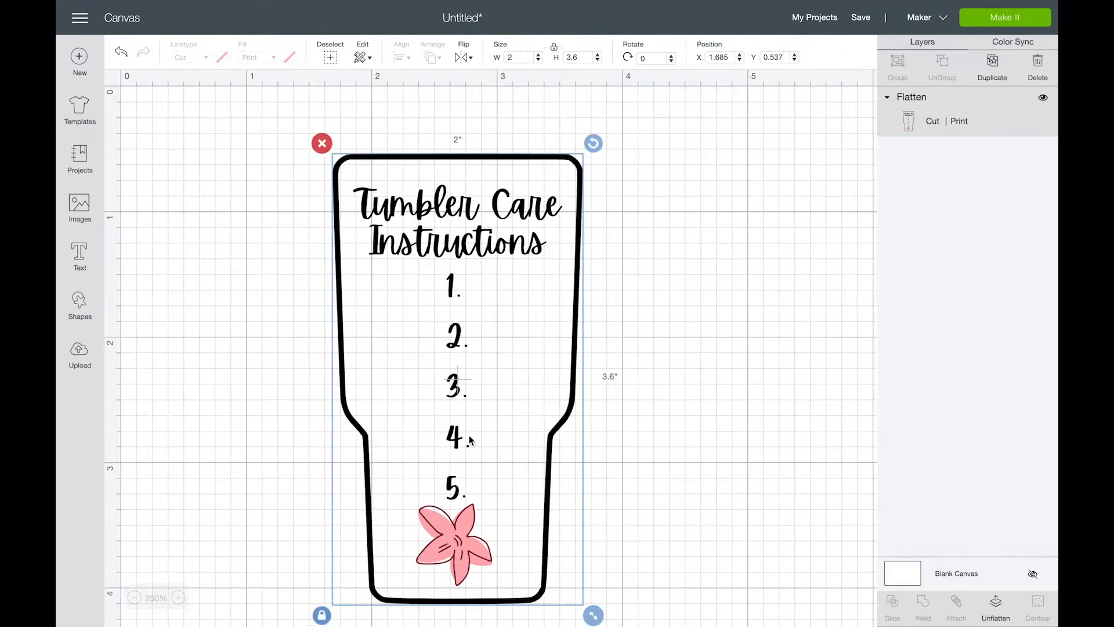
left_click(605, 392)
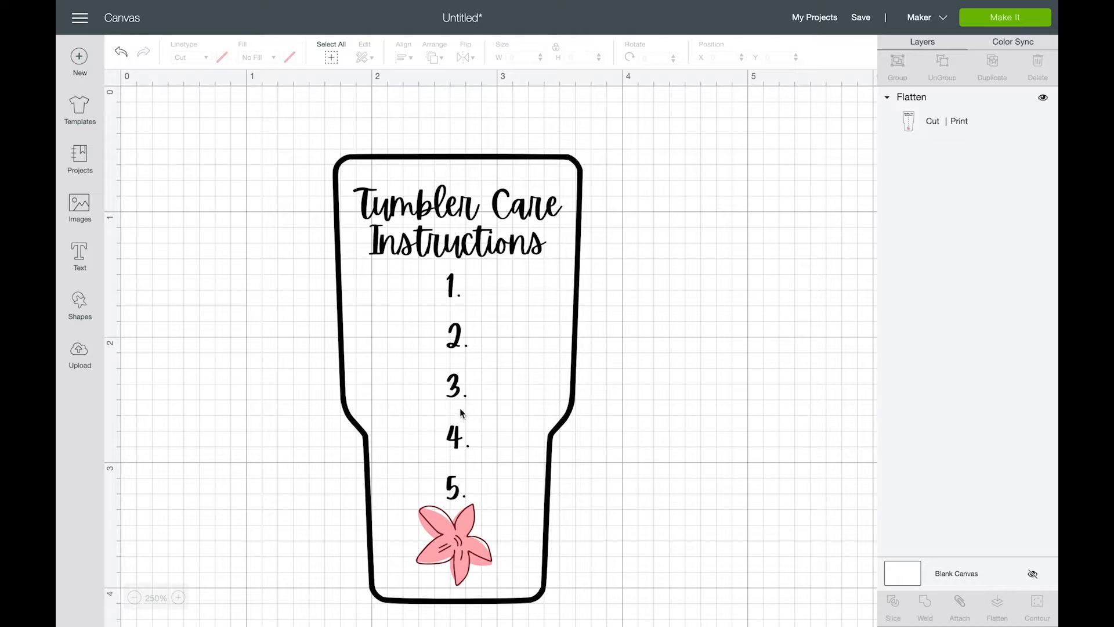
left_click(449, 517)
left_click_drag(457, 539, 457, 507)
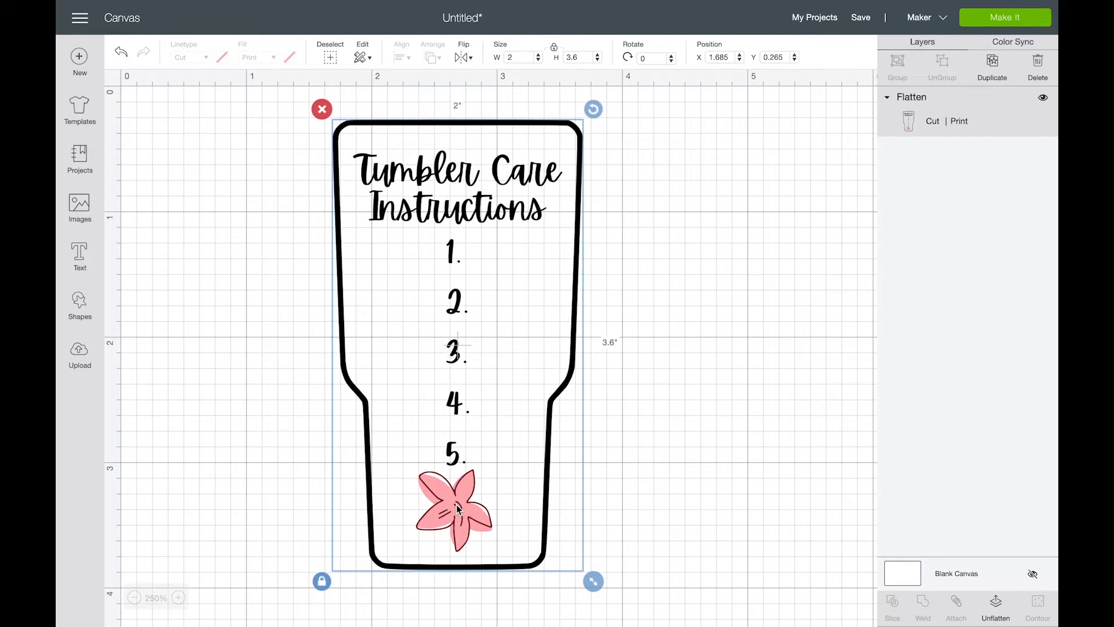
Unflatten the design and duplicate the tumbler outline, placing the copy to the right of the original at about X 3.407, Y 0.115.
left_click(993, 605)
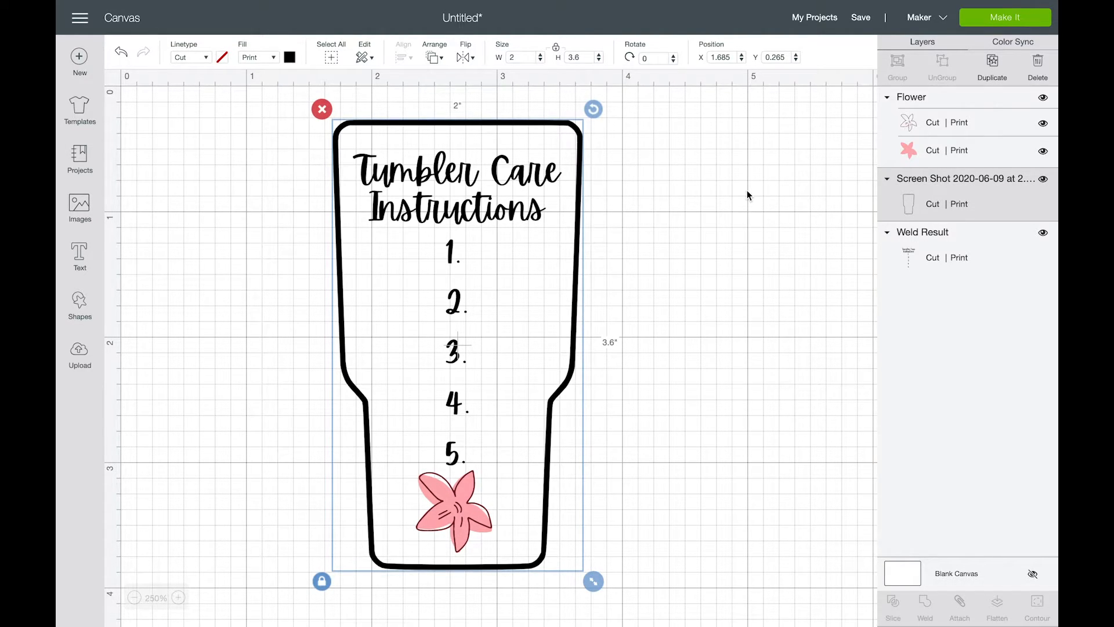
left_click(992, 64)
left_click_drag(633, 311, 788, 232)
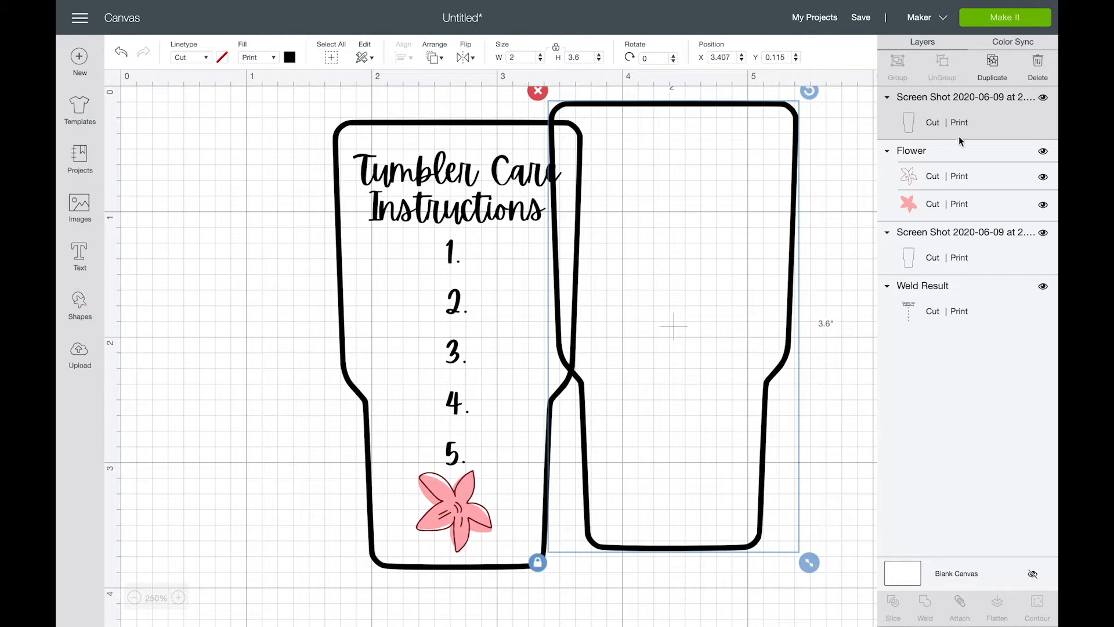
Set the duplicate outline to No Fill and move it clear of the original to about X 3.807, Y 0.209.
left_click(266, 58)
left_click(263, 75)
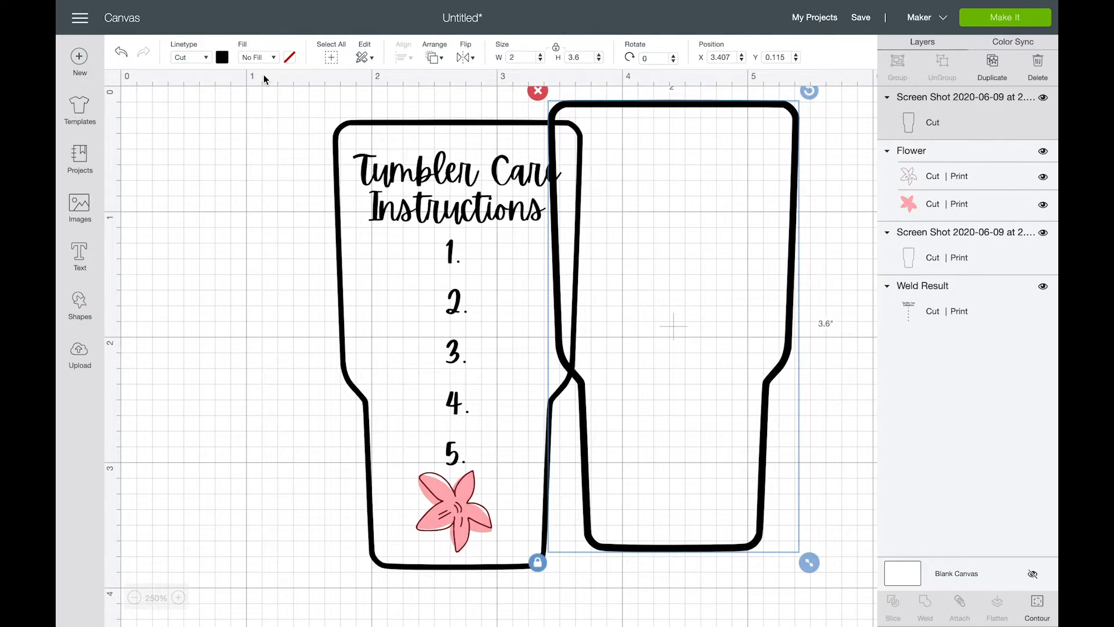
left_click(845, 187)
left_click_drag(793, 176, 845, 197)
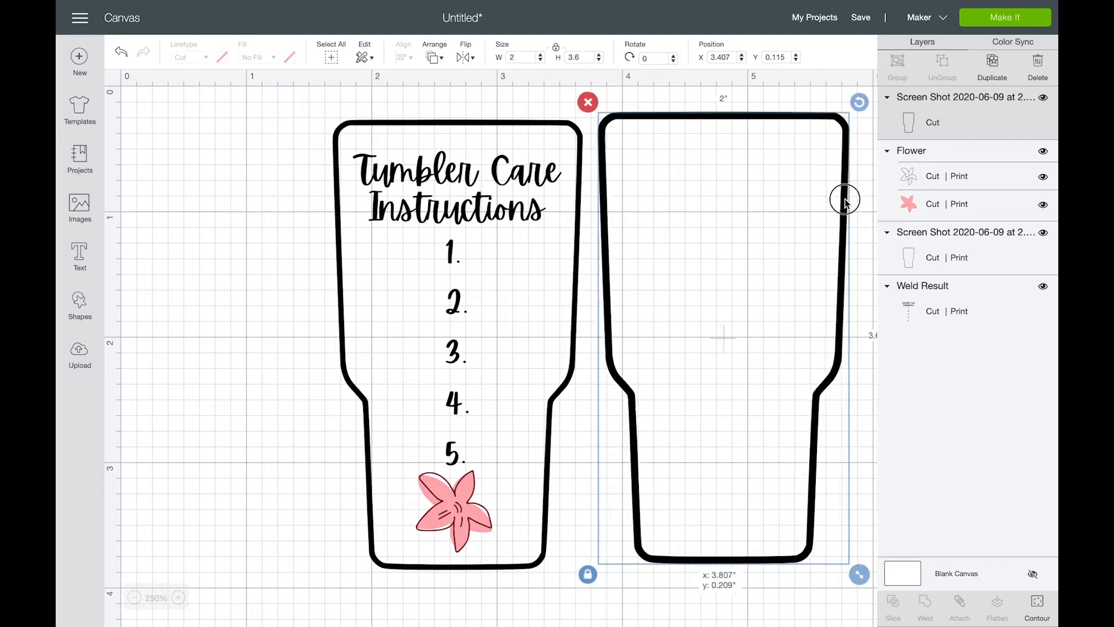
Hide the inner contour of the duplicate tumbler outline and recolor the resulting solid shape white.
left_click(1042, 607)
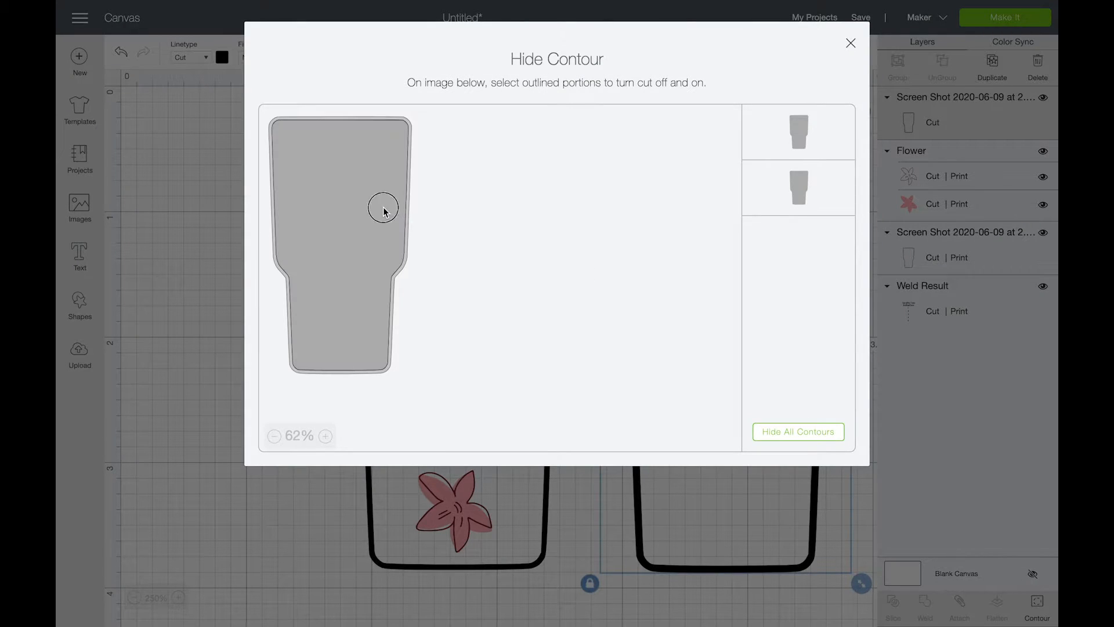
left_click(384, 210)
left_click(851, 43)
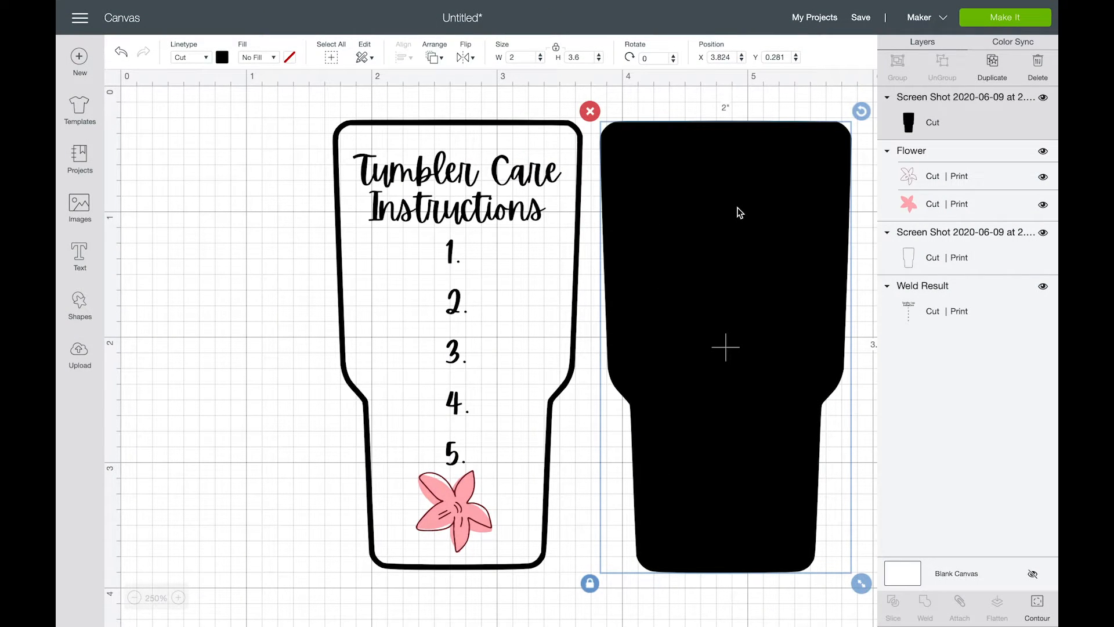
left_click(223, 57)
left_click(235, 184)
left_click(192, 356)
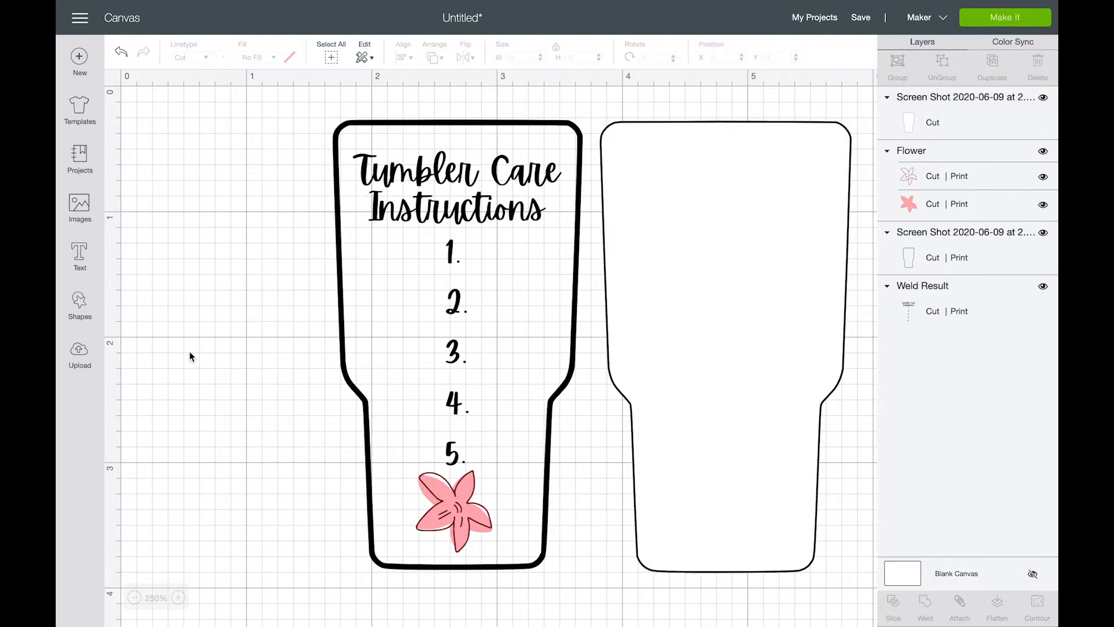
Move the white tumbler shape over the design to about X 1.68, Y 0.276 and send it to the back.
left_click_drag(672, 240, 403, 239)
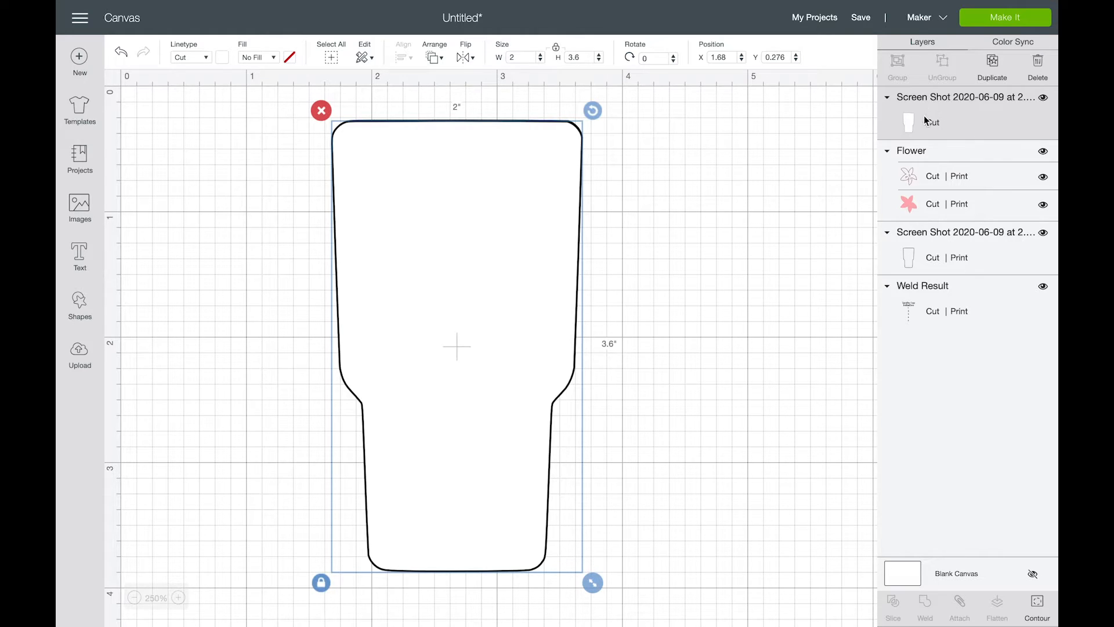
left_click(434, 58)
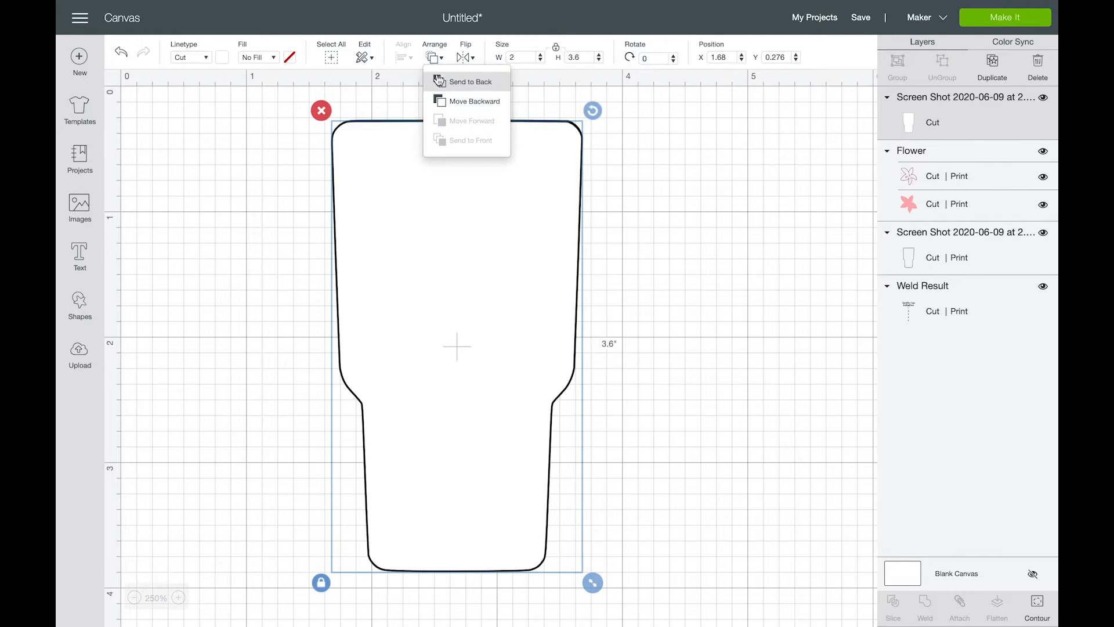
left_click(439, 80)
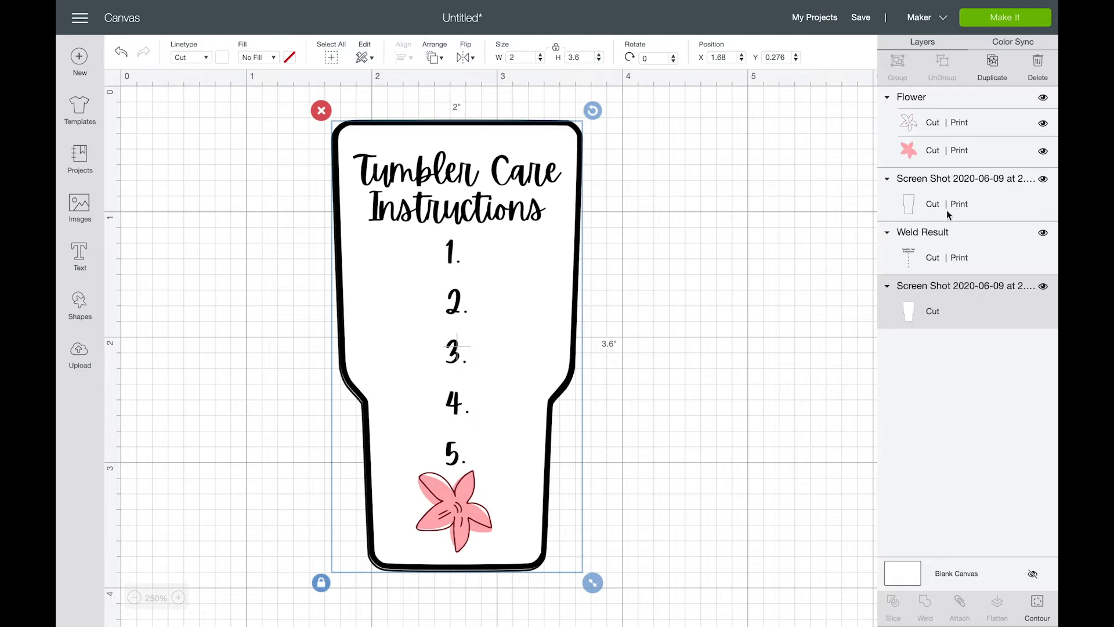
Center all the design layers horizontally with one another.
left_click(603, 469)
left_click_drag(622, 560, 261, 109)
left_click(401, 57)
left_click(447, 118)
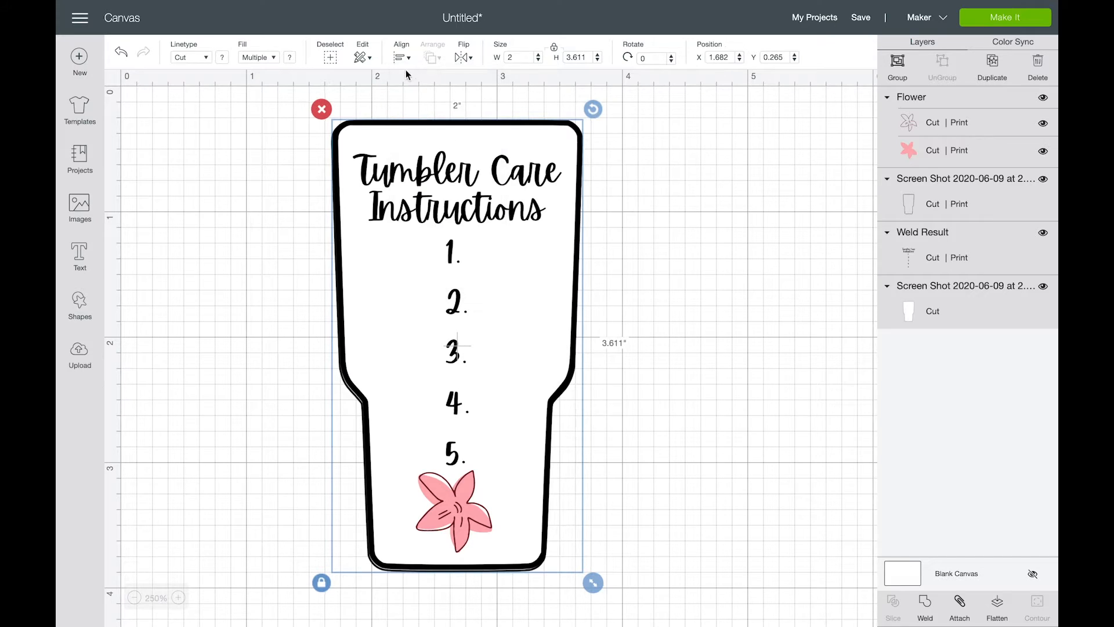
left_click(401, 59)
left_click(638, 318)
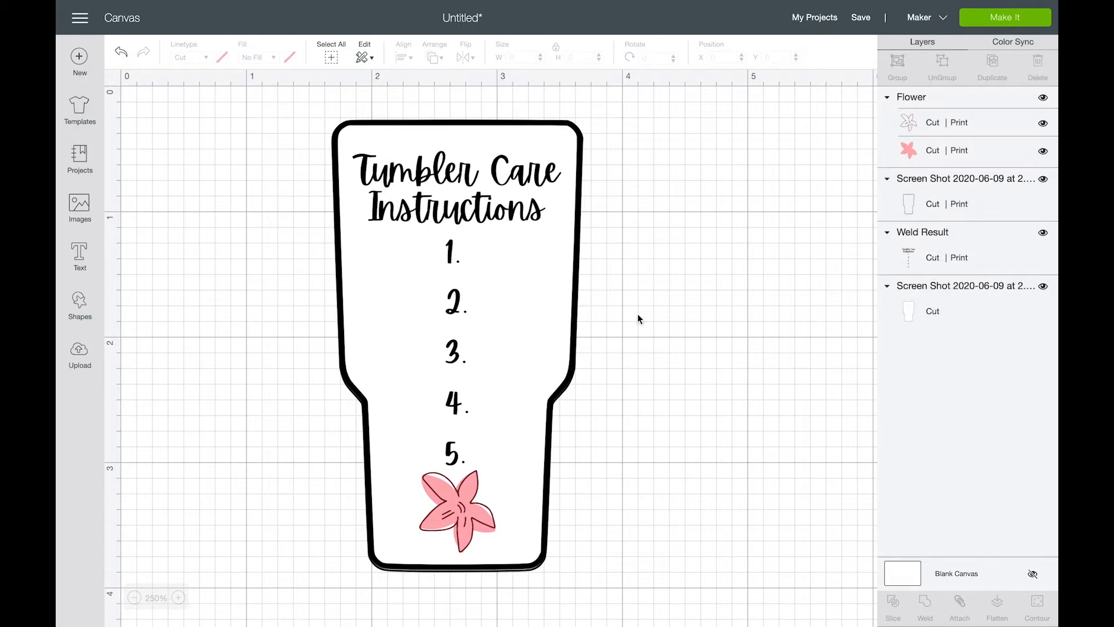
Center the printed tumbler outline and the white backing shape on each other, leaving out the text and flower.
left_click_drag(566, 328, 597, 286)
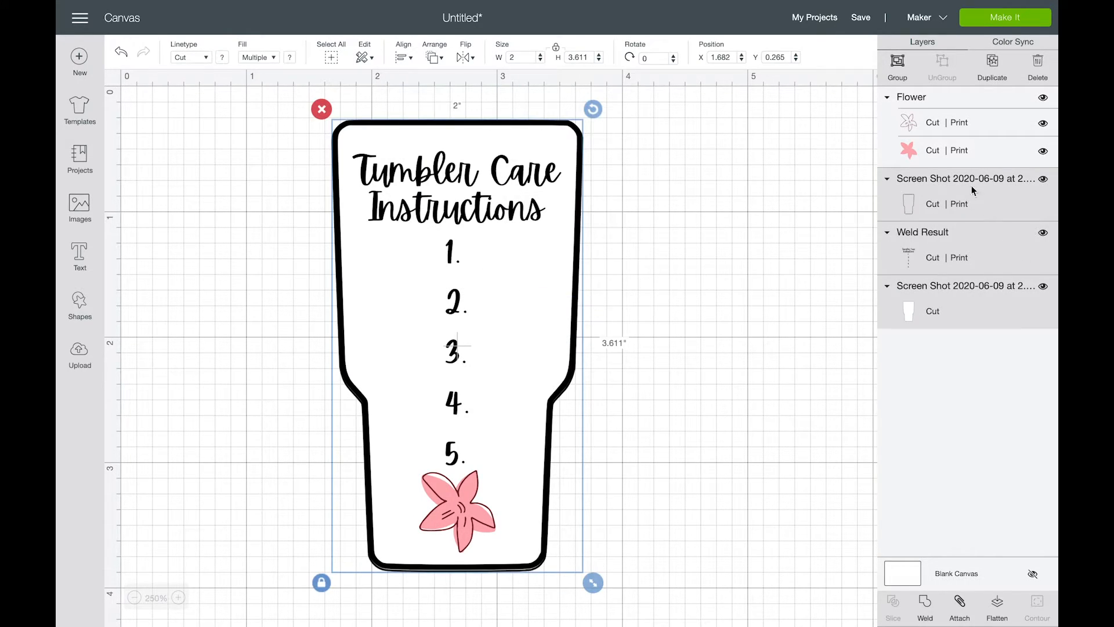
left_click(822, 226)
left_click(966, 215)
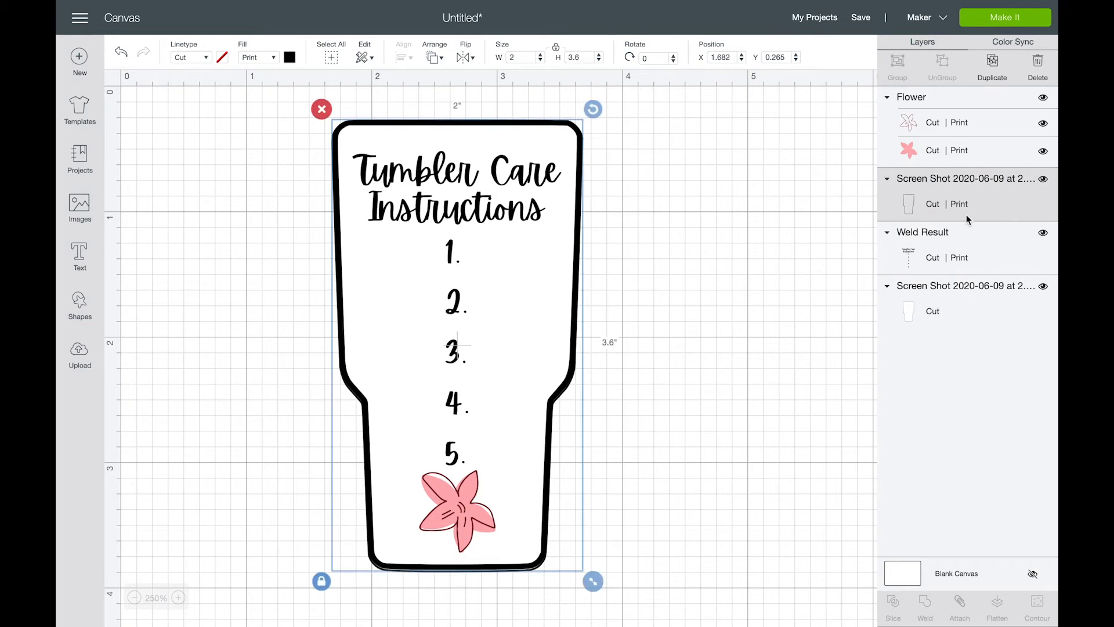
left_click(930, 313, "shift")
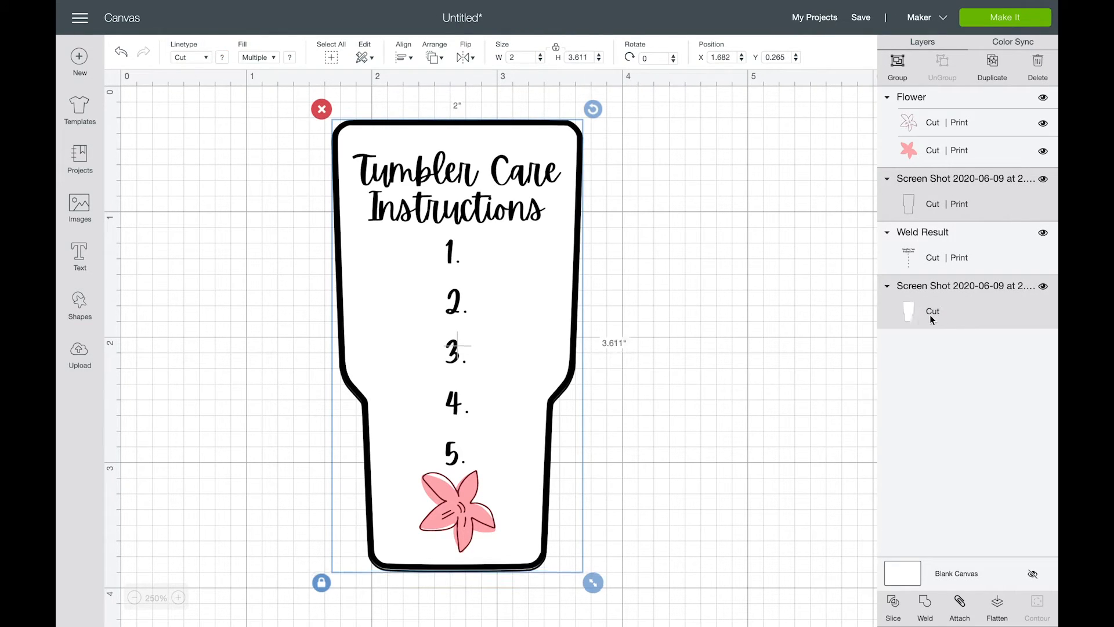
left_click(403, 57)
left_click(427, 217)
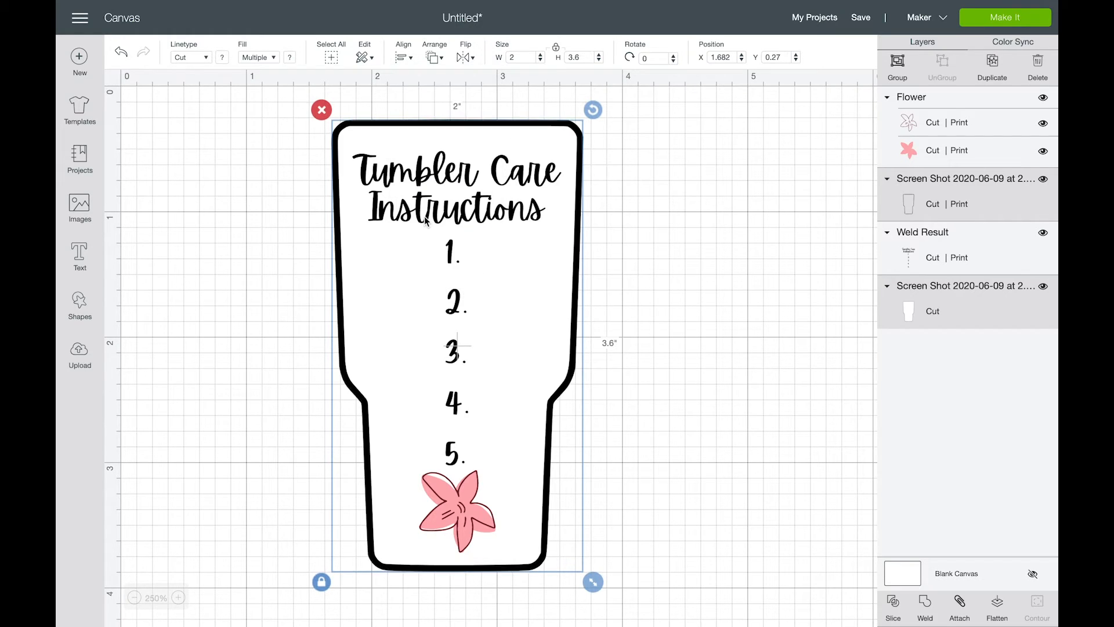
Nudge the flower slightly down inside the tumbler to about X 2.365, Y 3.094.
left_click(704, 255)
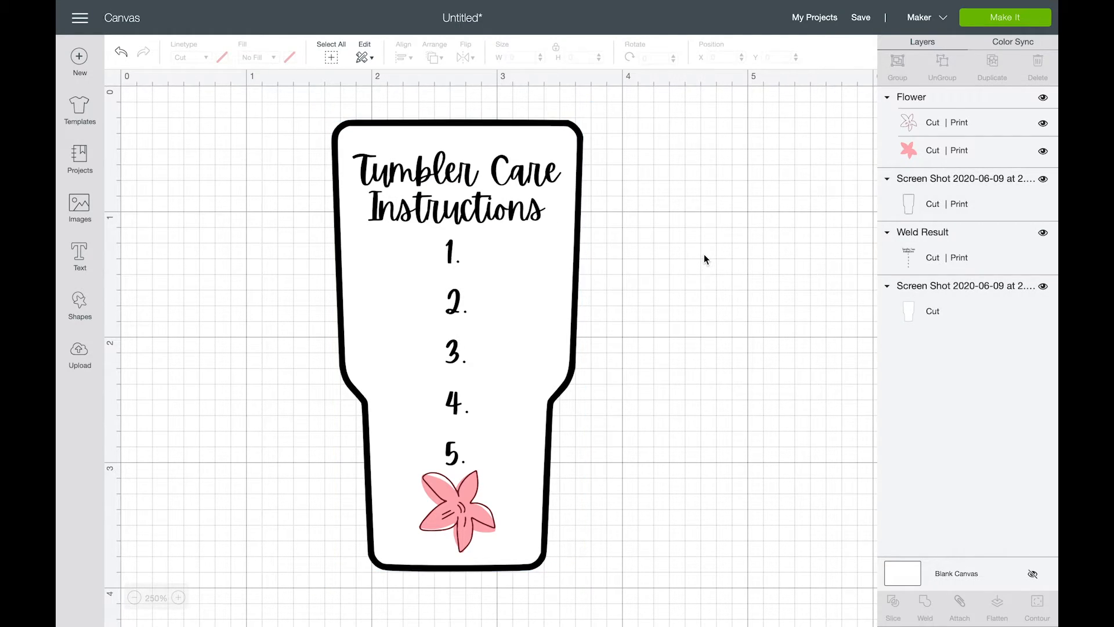
left_click(468, 497)
left_click_drag(466, 497, 465, 501)
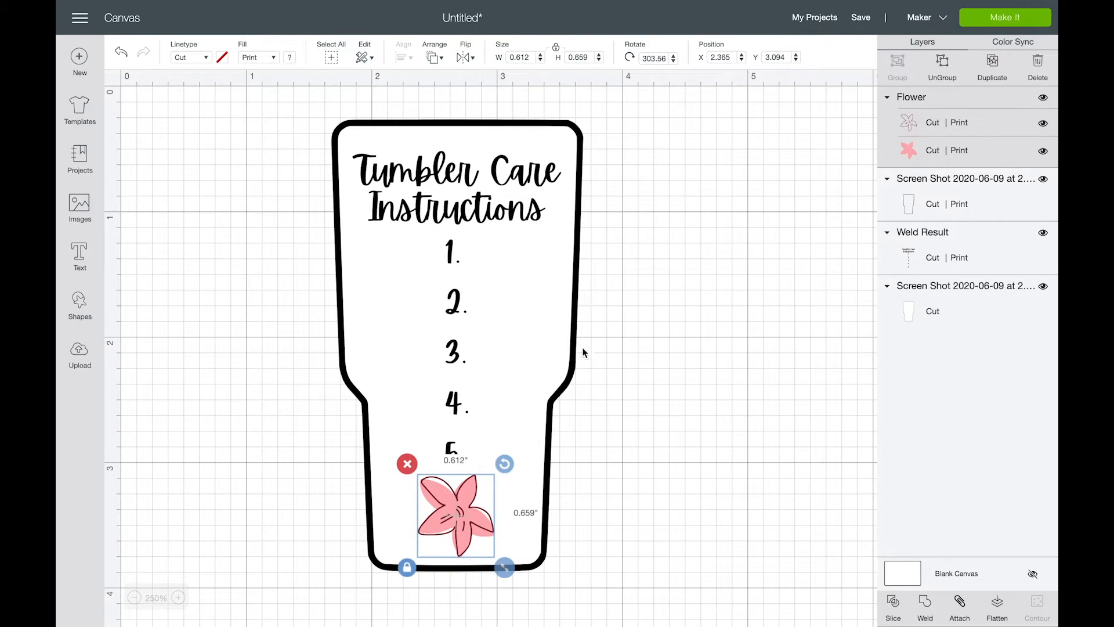
left_click(638, 392)
Undo the accidental outline move and raise the care instructions text to about X 1.845, Y 0.412.
left_click(522, 172)
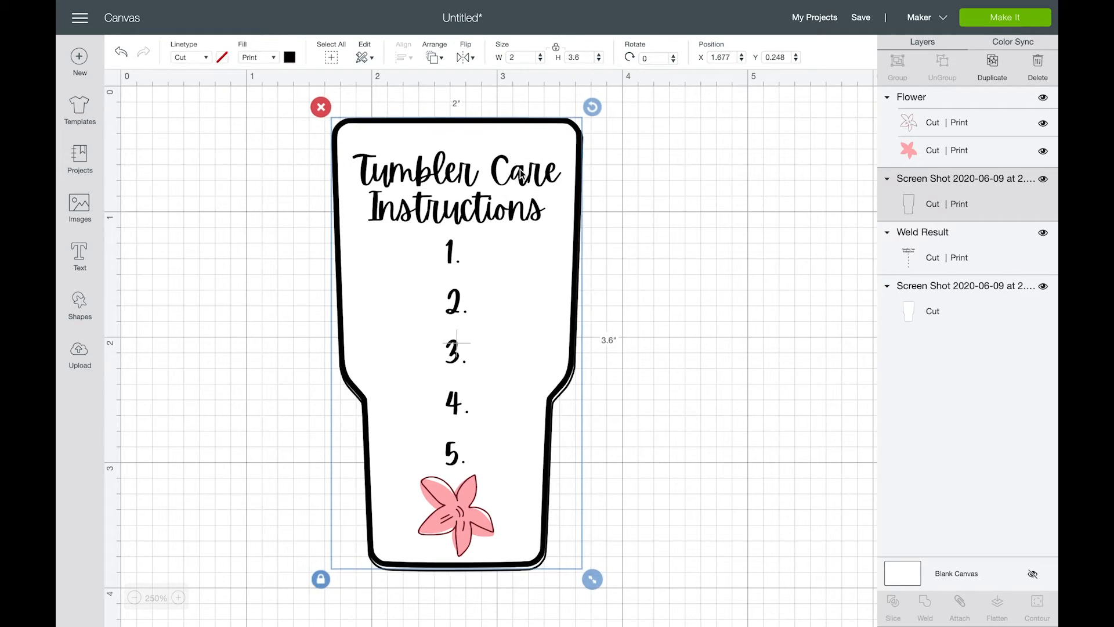
key("super+z")
left_click(932, 252)
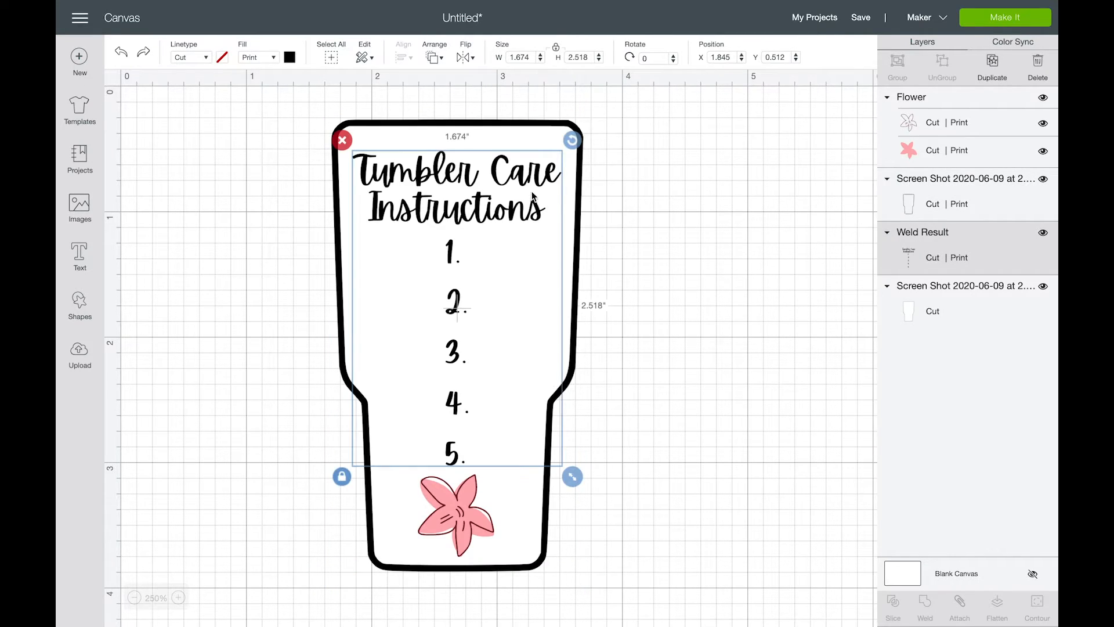
left_click_drag(532, 187, 519, 174)
left_click(750, 385)
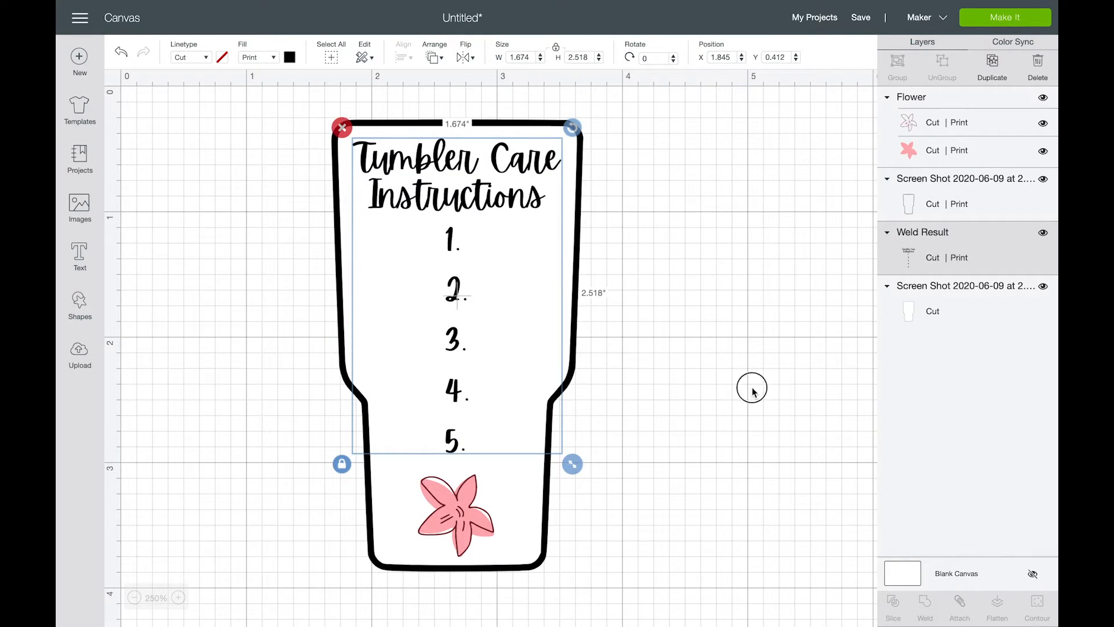
Flatten the whole design into one printable layer and check it up close in the cutting mat preview.
left_click_drag(299, 113, 652, 606)
left_click(1006, 610)
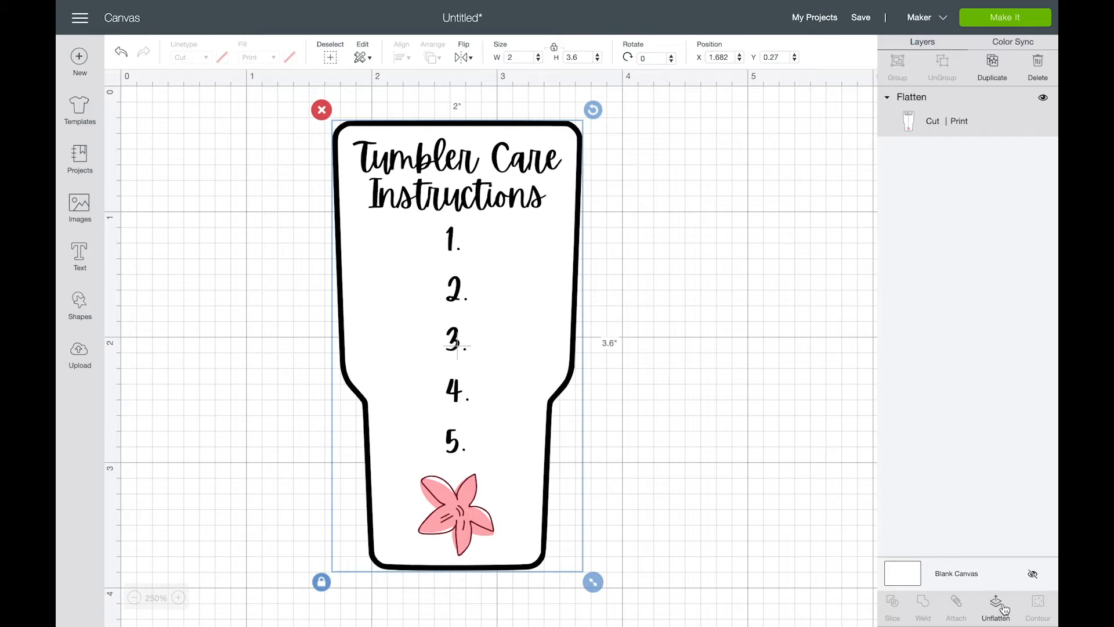
left_click(999, 18)
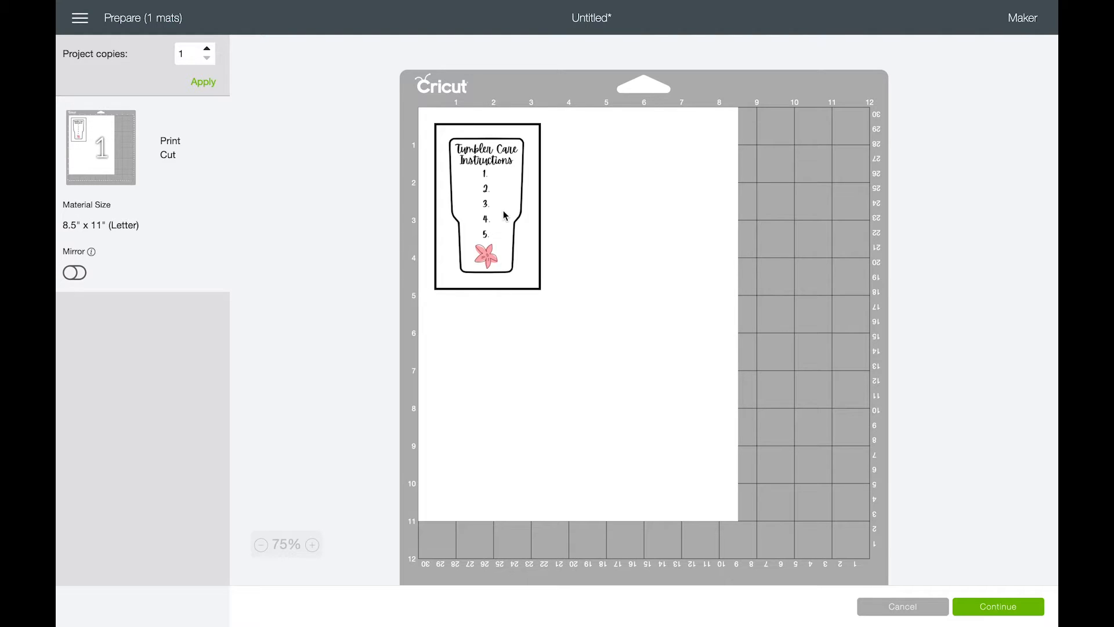
left_click(312, 545)
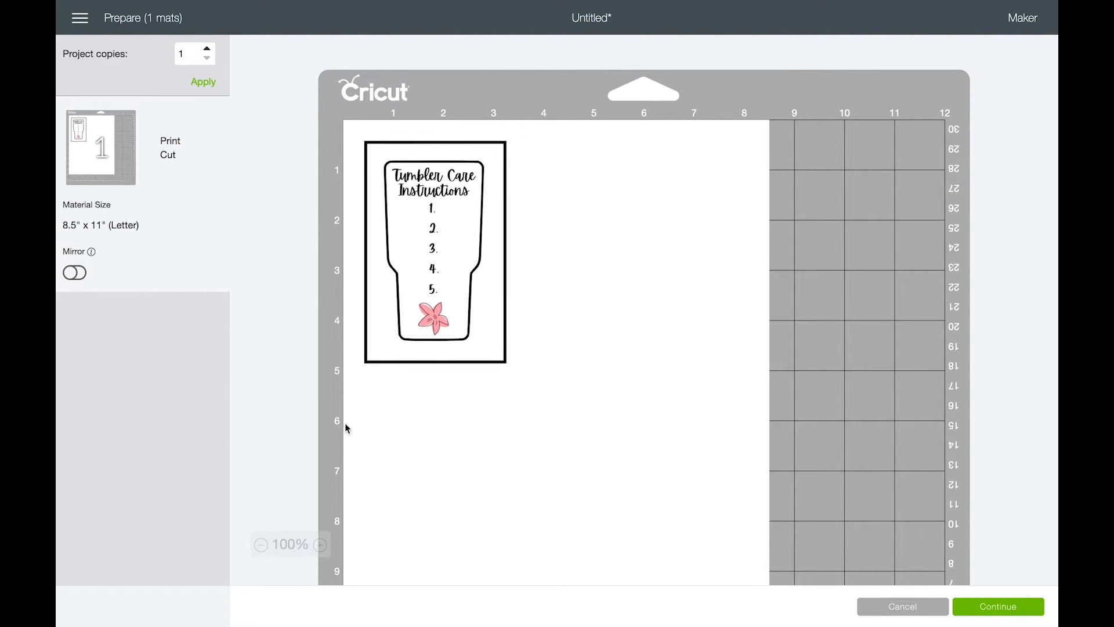
left_click(905, 606)
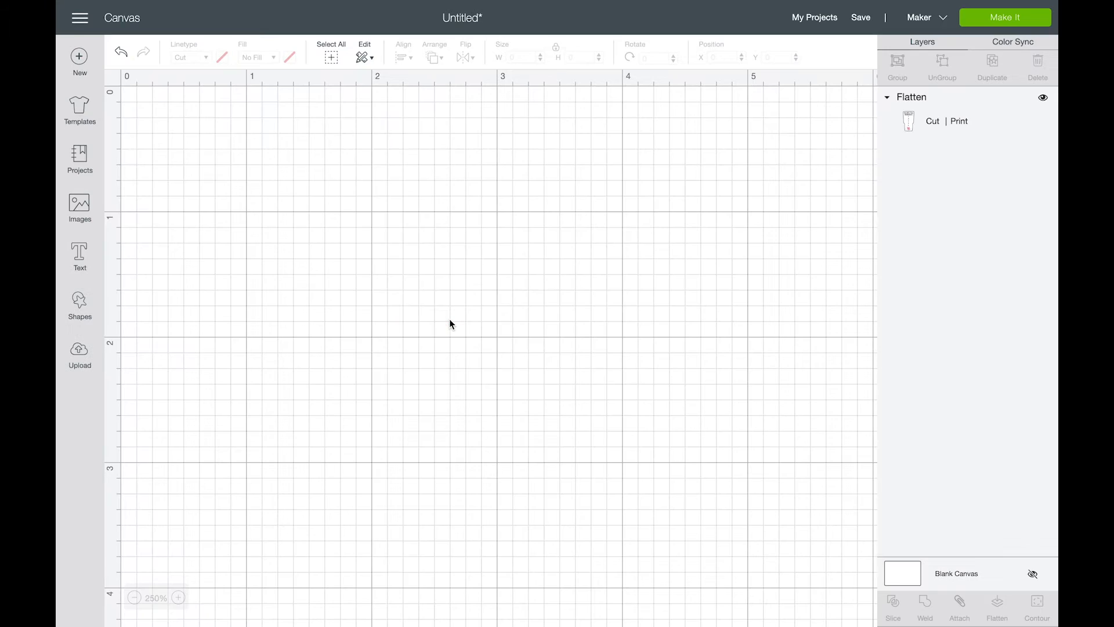
Add a square to the canvas and place it beside the tumbler card at about X 4.296, Y 0.583.
left_click(134, 598)
left_click(134, 597)
left_click(134, 598)
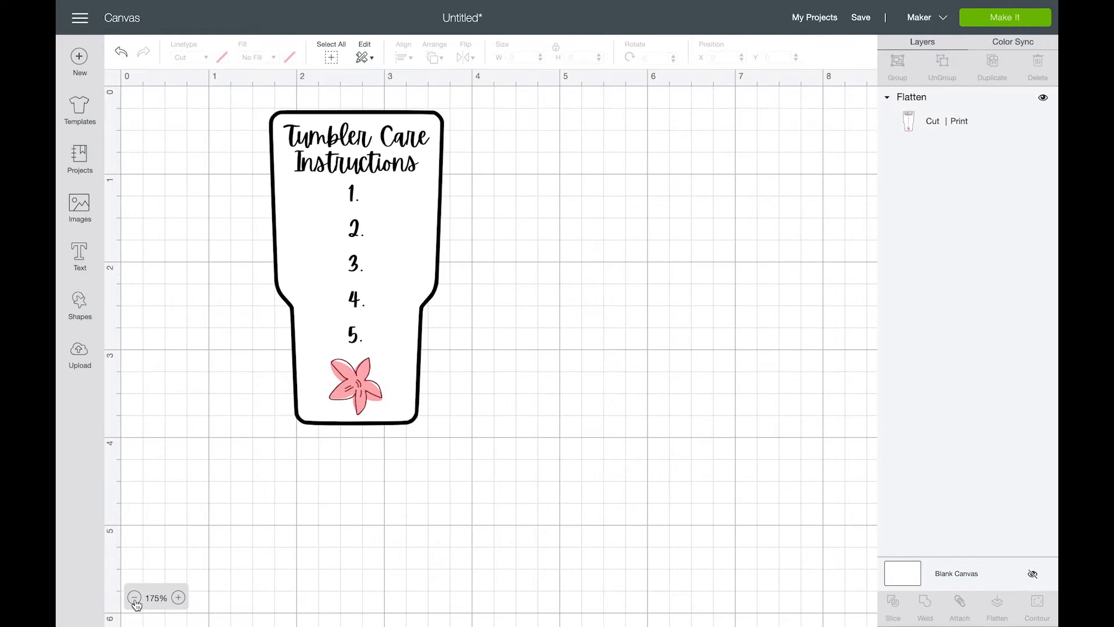
left_click(134, 598)
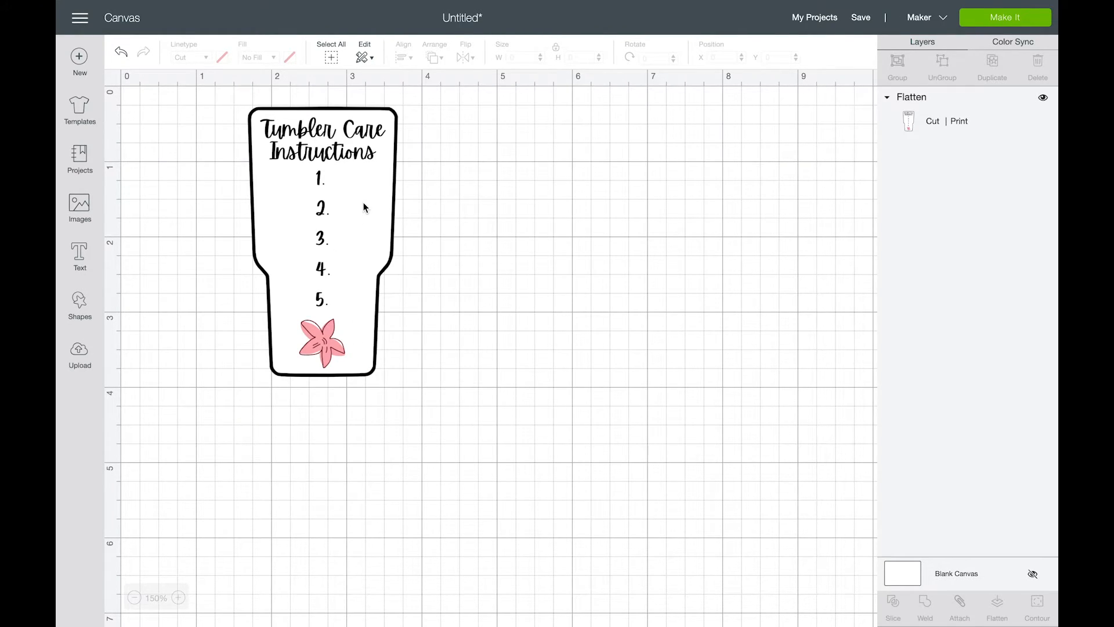
left_click(84, 303)
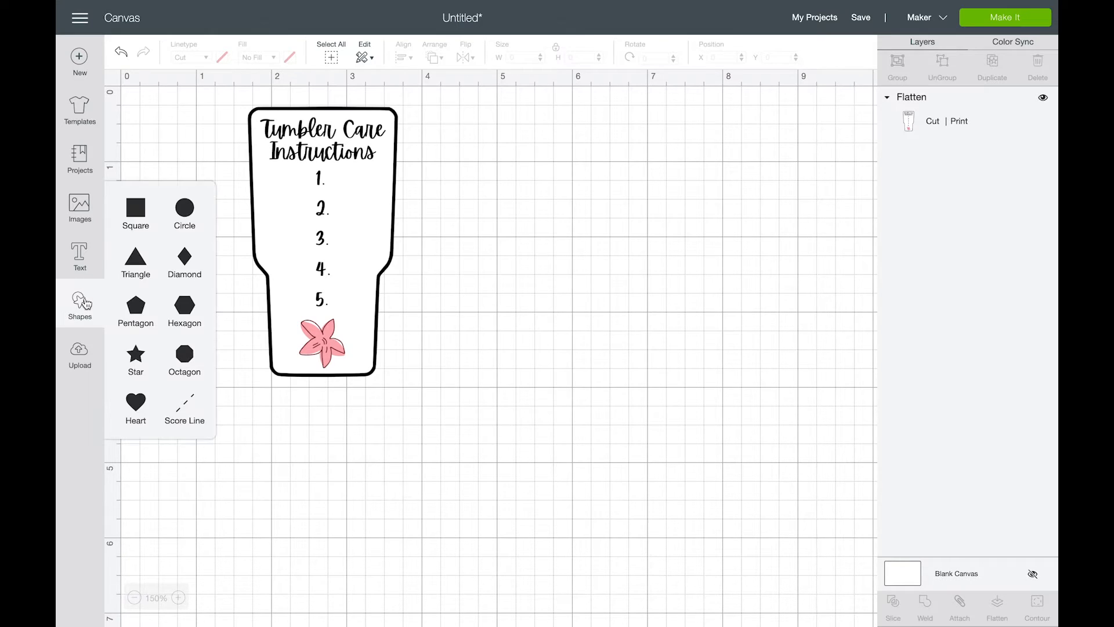
left_click(135, 207)
left_click_drag(460, 308, 608, 201)
Unlock the square's proportions and set its size to 6.75 inches wide by 9.25 inches high.
left_click(555, 48)
left_click(524, 58)
type("6")
type(".75")
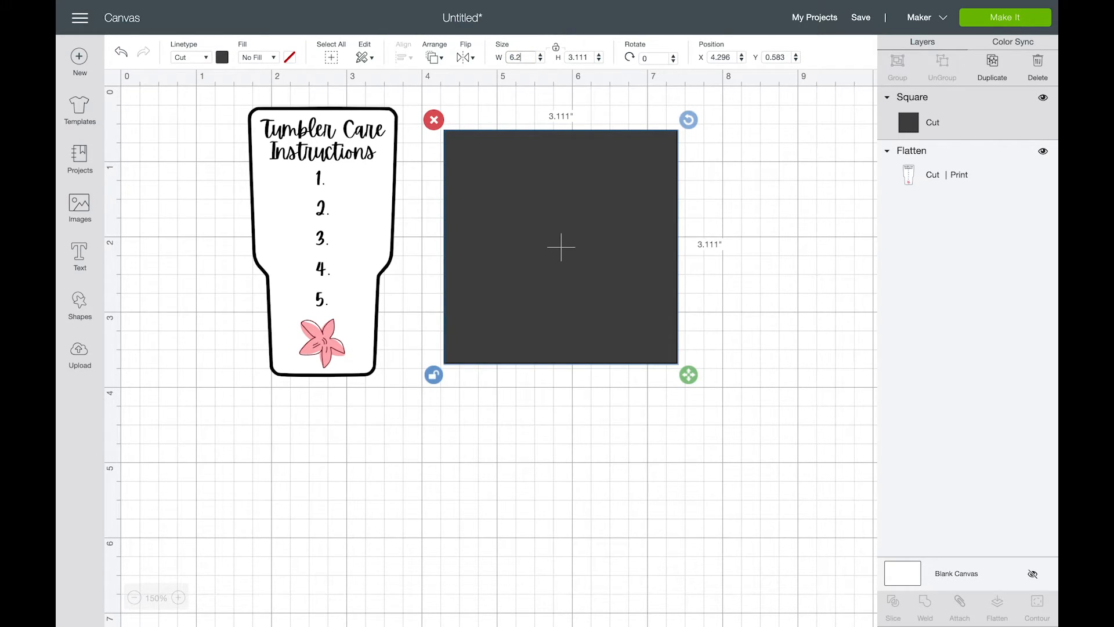
key("Tab")
type("9.25")
key("Return")
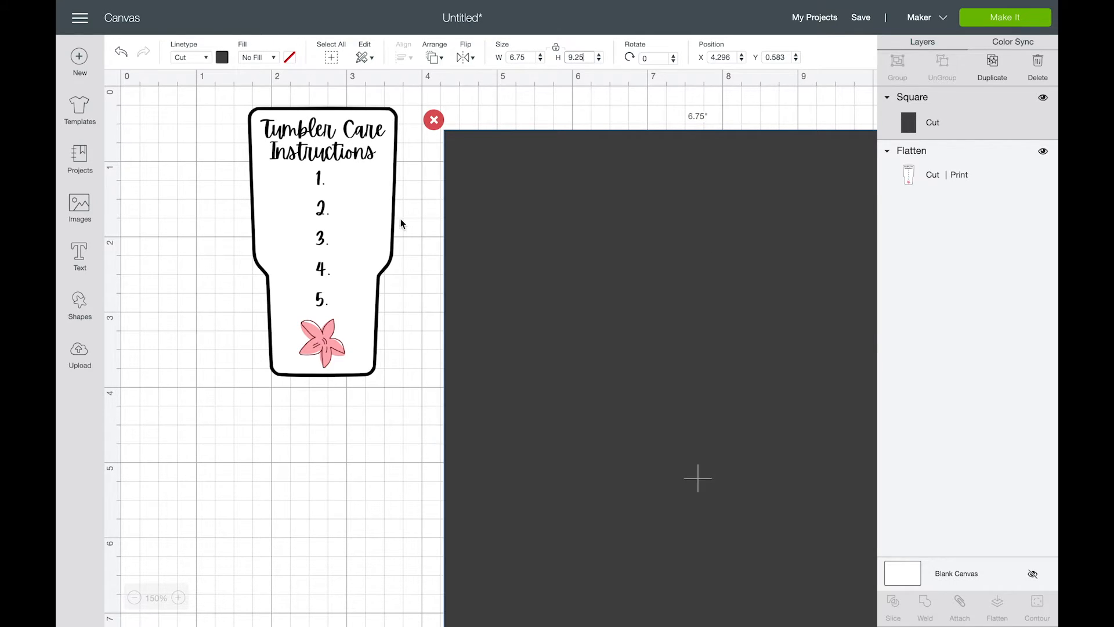
Send the dark rectangle to the back of the layer stack.
left_click(134, 598)
left_click(134, 598)
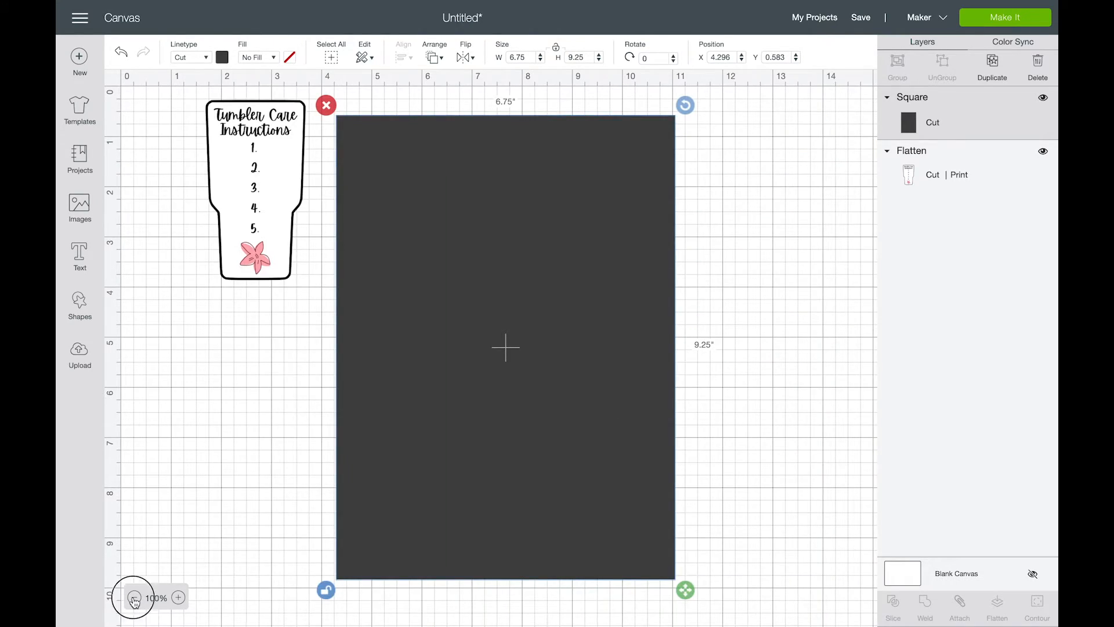
left_click(134, 597)
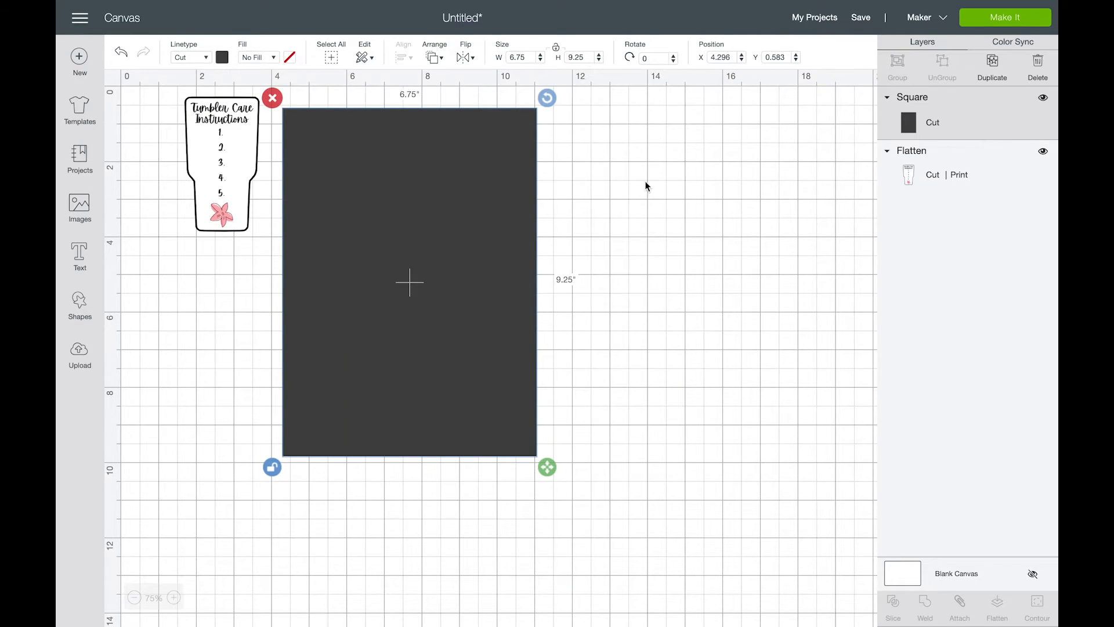
left_click(434, 57)
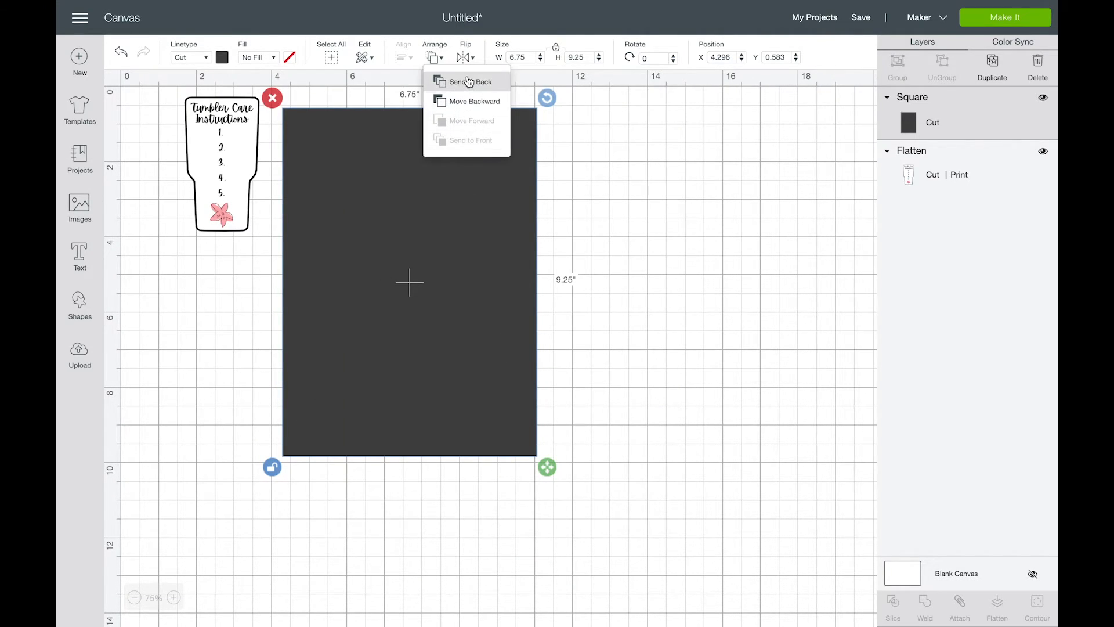
left_click(461, 82)
left_click(654, 171)
Move the tumbler card onto the dark rectangle and copy it into a row of three across the rectangle's upper edge.
left_click_drag(204, 152, 486, 183)
key("super+c")
key("super+v")
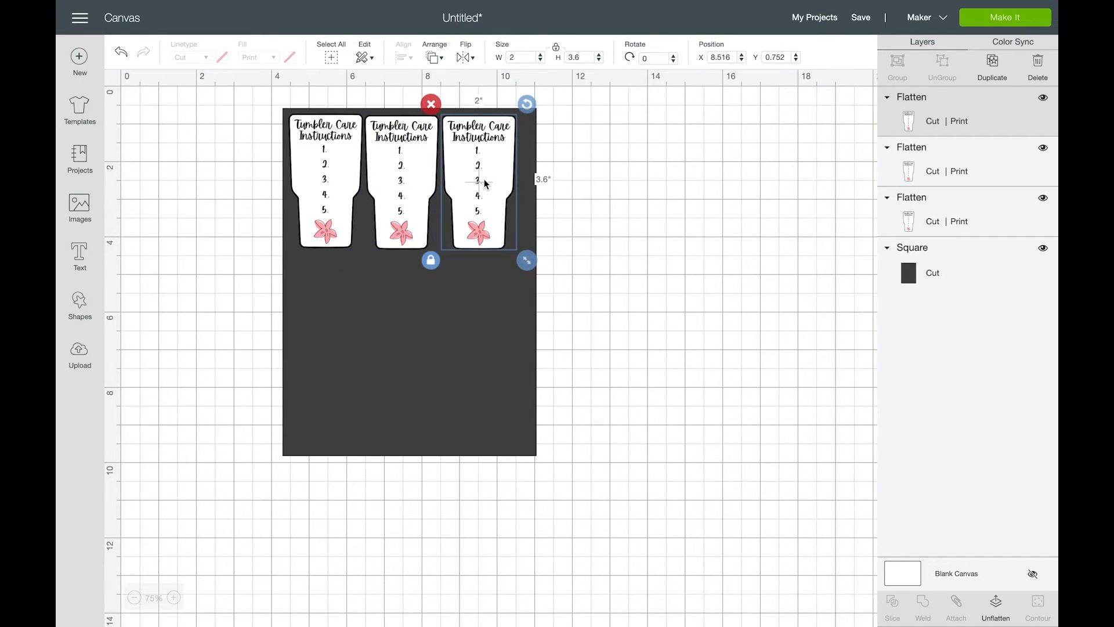
Duplicate the row of three tumbler cards and place the copies directly below the first row.
left_click(417, 174, "shift")
left_click(333, 169, "shift")
key("ctrl+c")
key("ctrl+v")
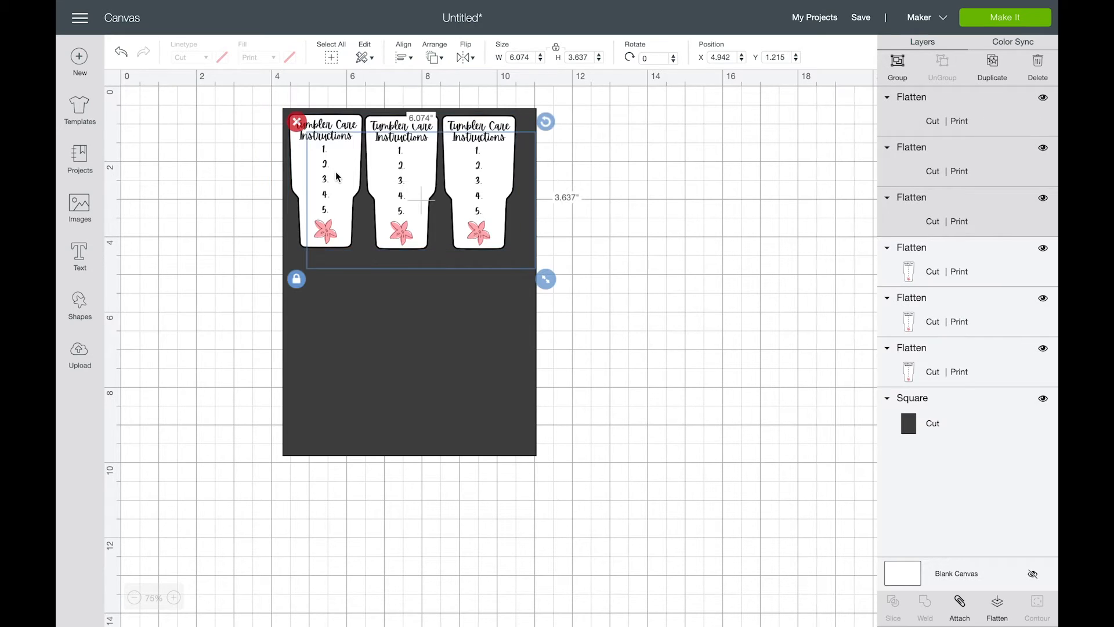
left_click_drag(343, 183, 334, 289)
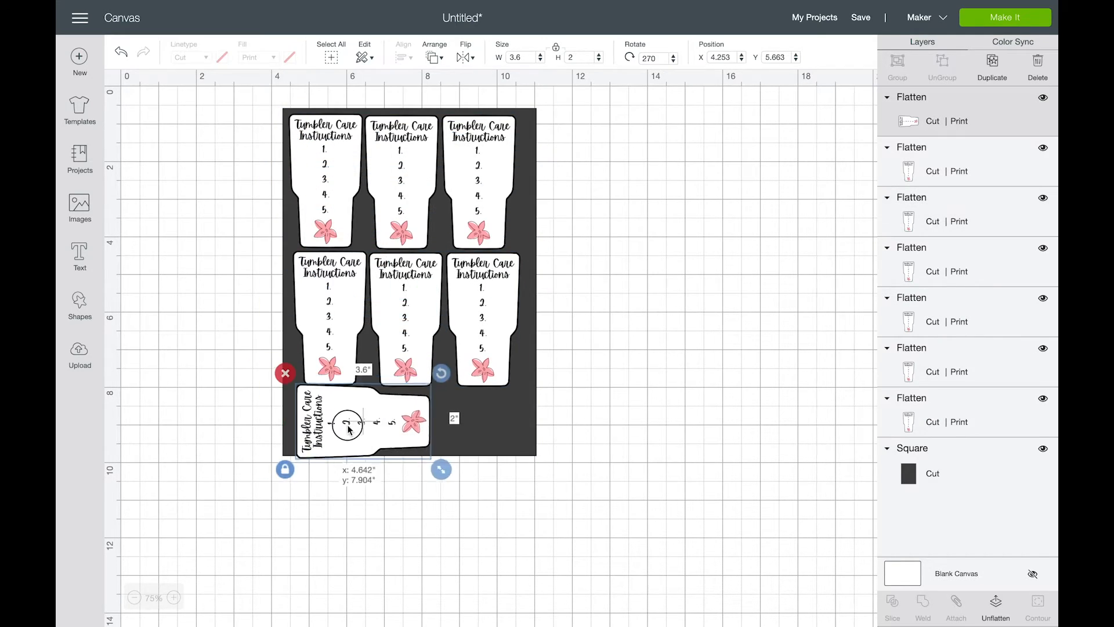
Lay two sideways card copies facing each other below the rows, and scale all eight cards to about 6.213 by 8.43 inches overall.
left_click_drag(360, 418, 464, 417)
left_click(464, 435, "shift")
left_click_drag(545, 464, 526, 442)
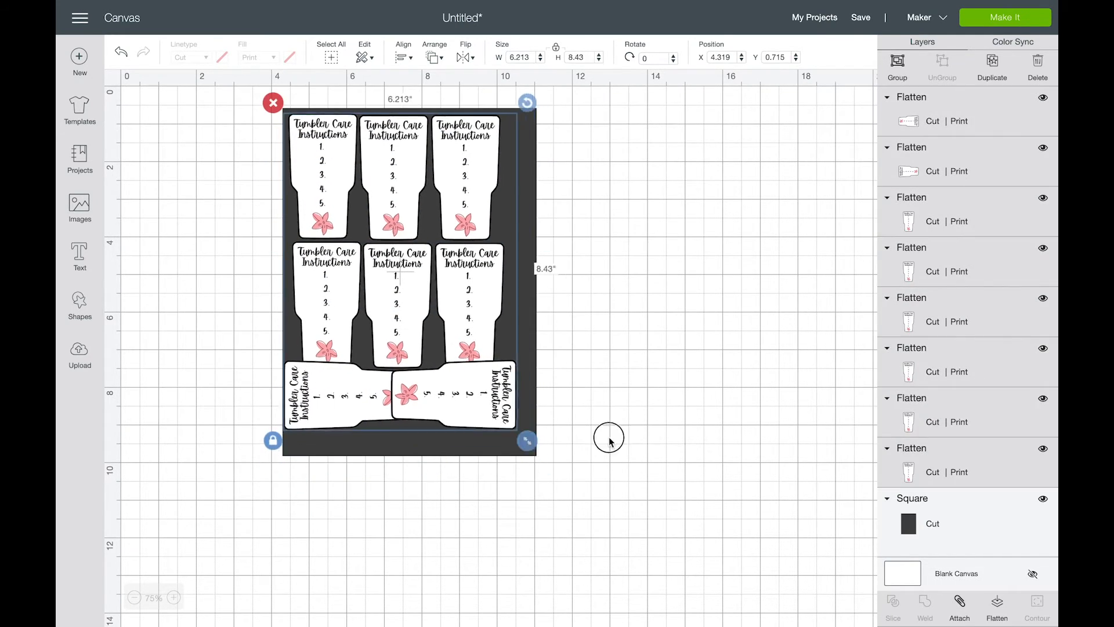
Reposition the two sideways cards at the rectangle's lower edge so they no longer overlap each other or the row above.
left_click_drag(456, 395, 472, 417)
left_click(174, 597)
scroll(454, 395, "down", 3)
left_click(174, 597)
left_click(638, 464)
left_click(476, 419, "shift")
Adjust the two upright rows of cards within the rectangle to leave a small gap between the rows.
left_click(406, 325)
left_click(519, 290, "shift")
left_click(647, 264, "shift")
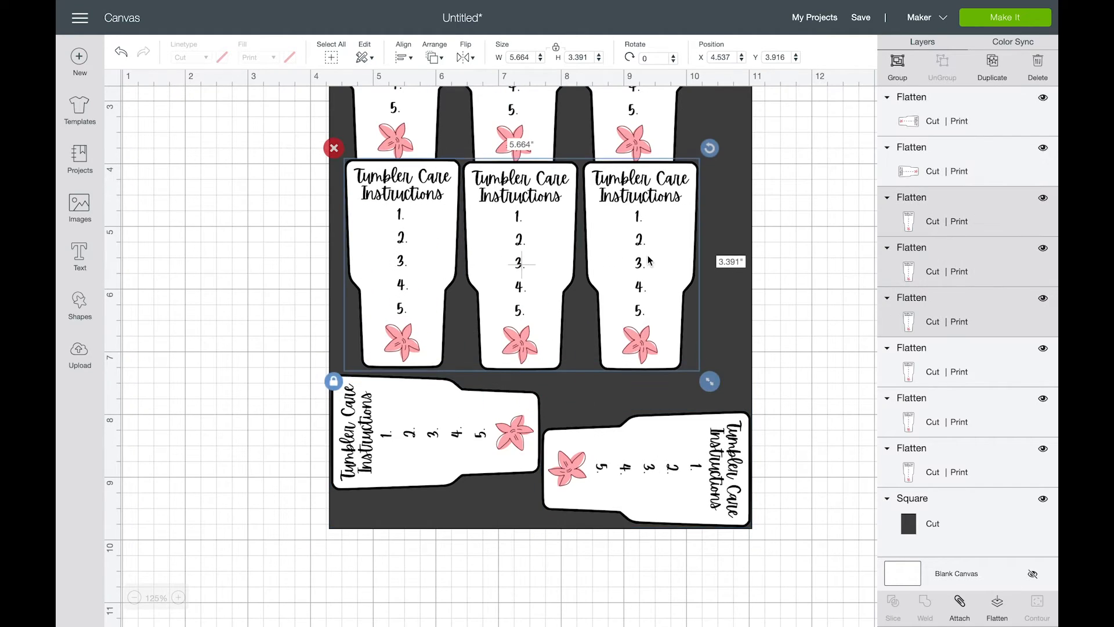
scroll(638, 255, "up", 3)
left_click(406, 200)
left_click(514, 197, "shift")
left_click(636, 200, "shift")
left_click(789, 200)
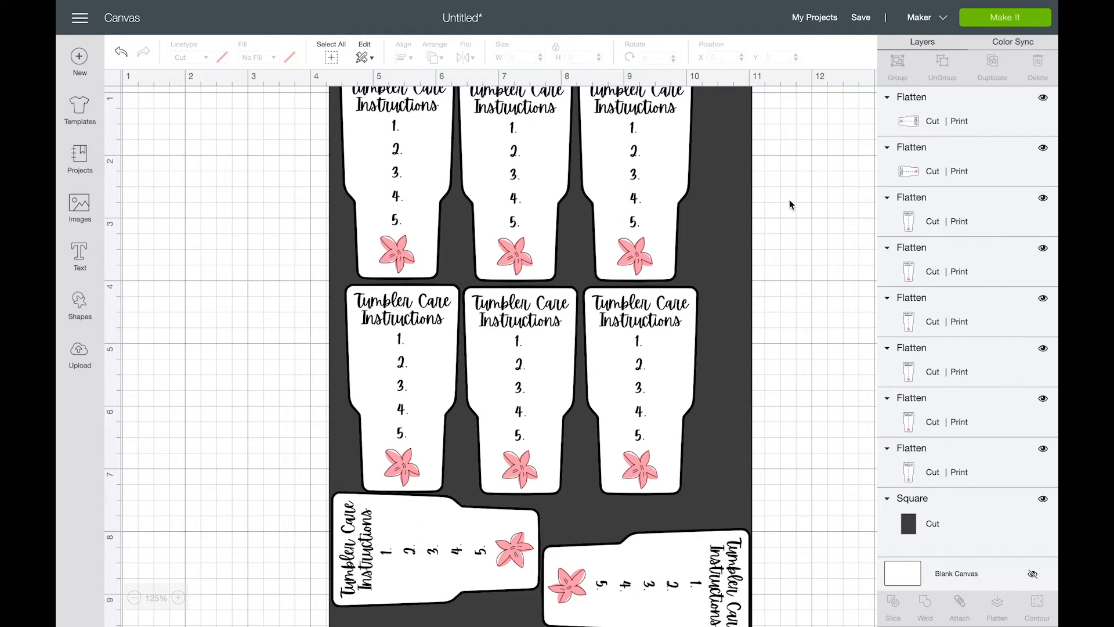
Hide the dark print-area rectangle and nudge the two sideways tumbler cards about 0.05 inches down, away from the row above.
left_click(938, 503)
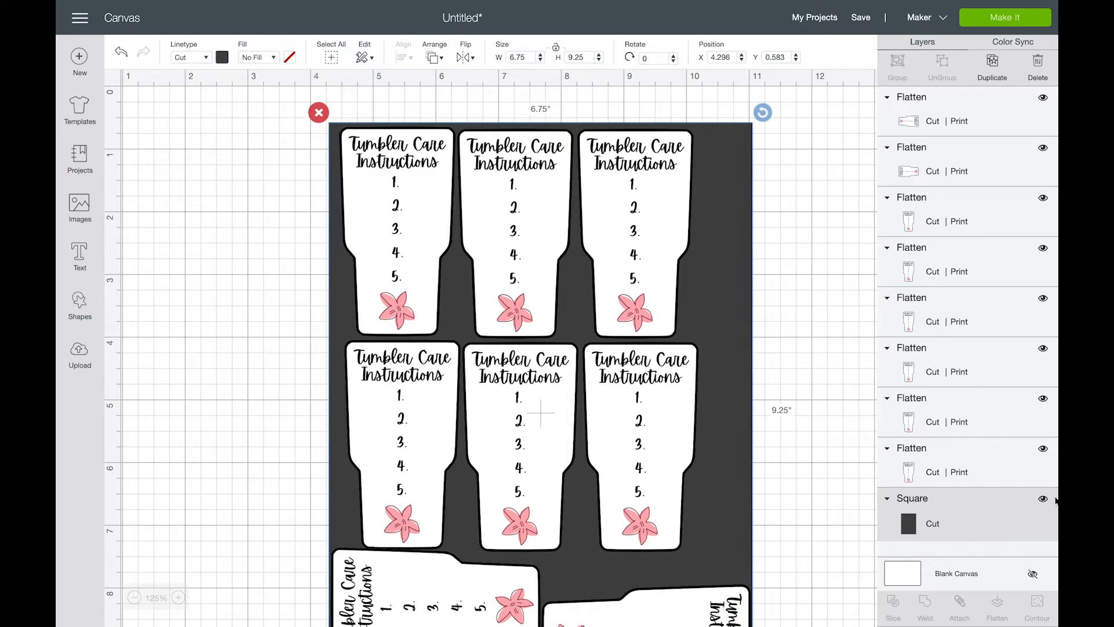
left_click(1043, 498)
scroll(780, 438, "down", 1)
scroll(780, 444, "down", 2)
left_click(441, 476)
left_click(620, 513, "shift")
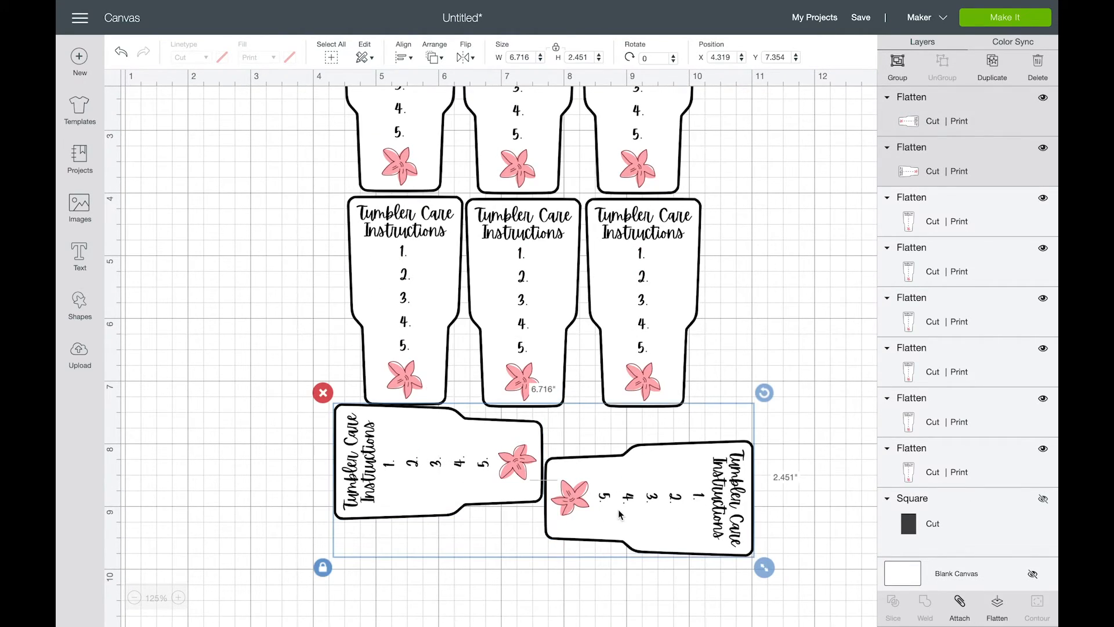
left_click_drag(524, 468, 524, 472)
left_click(795, 366)
Attach all eight tumbler cards together so their arrangement is kept on the mat.
left_click_drag(245, 119, 661, 541)
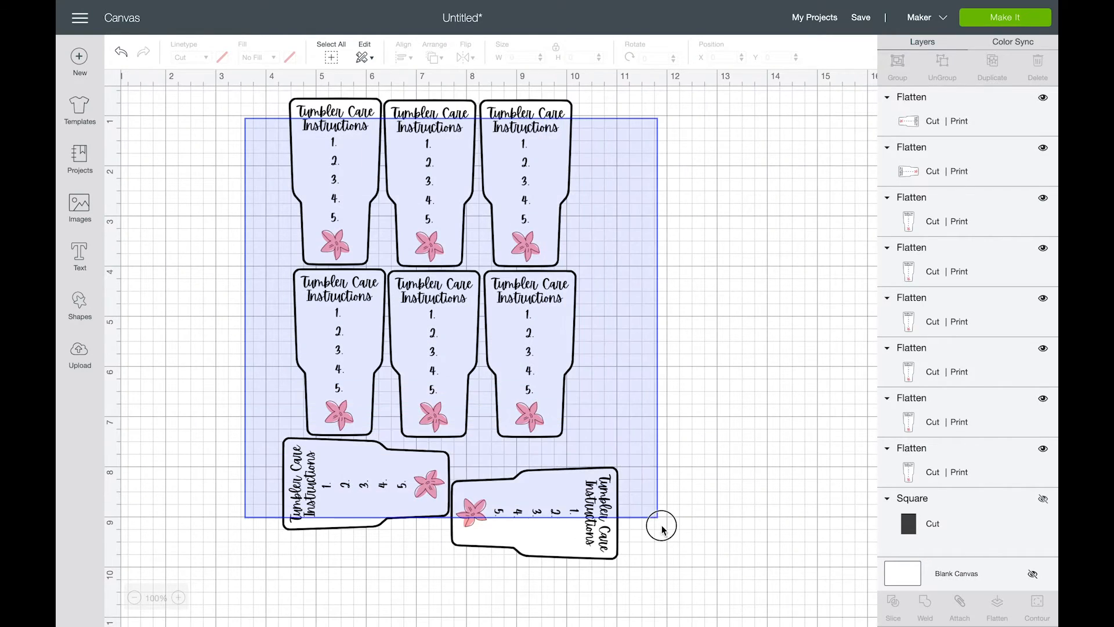
scroll(675, 375, "up", 1)
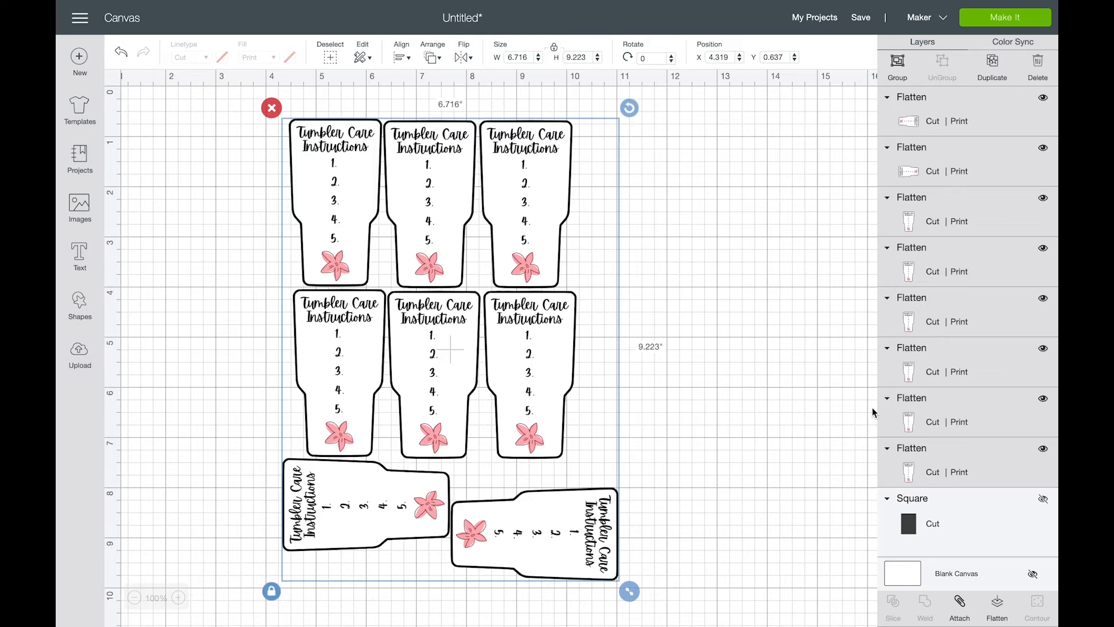
left_click(958, 602)
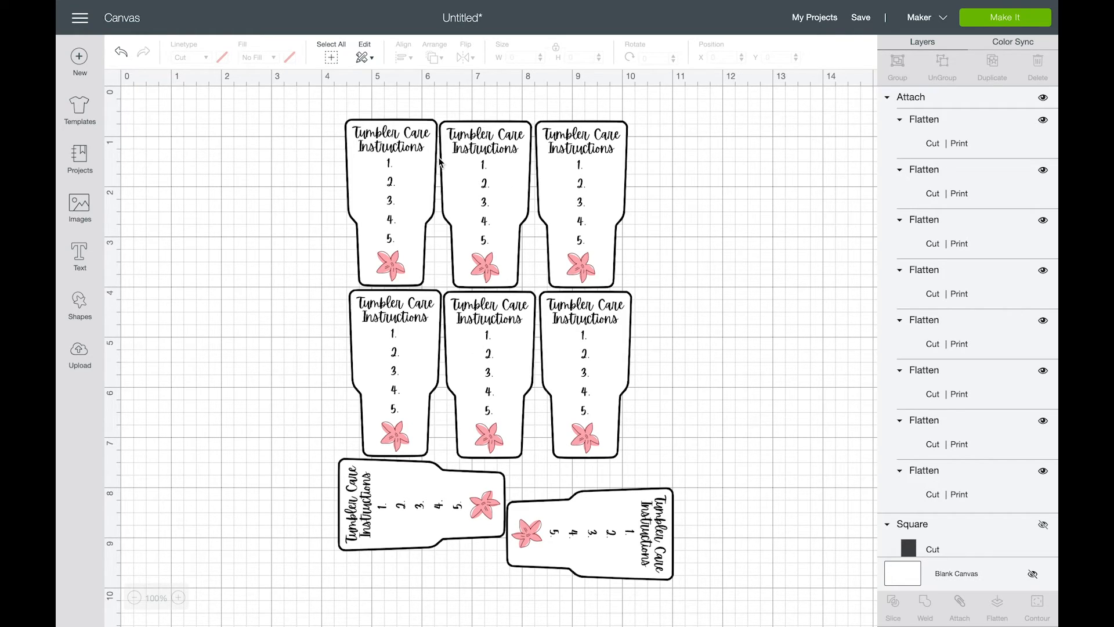
Send the attached cards to the mat preview, continue to the make stage and open the print setup.
left_click(991, 23)
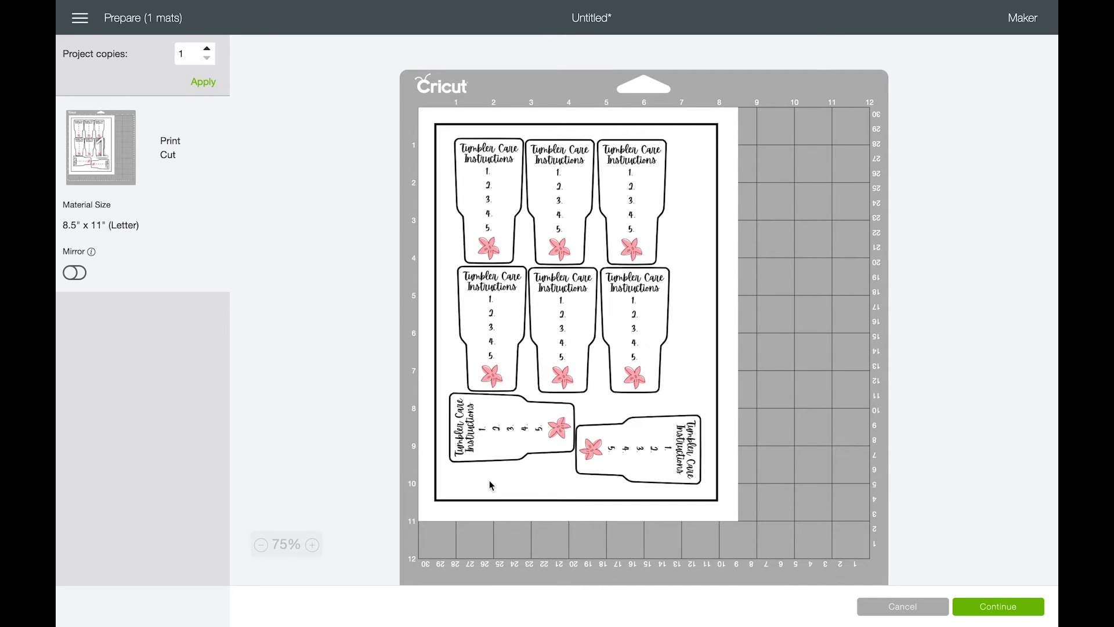
left_click(1002, 607)
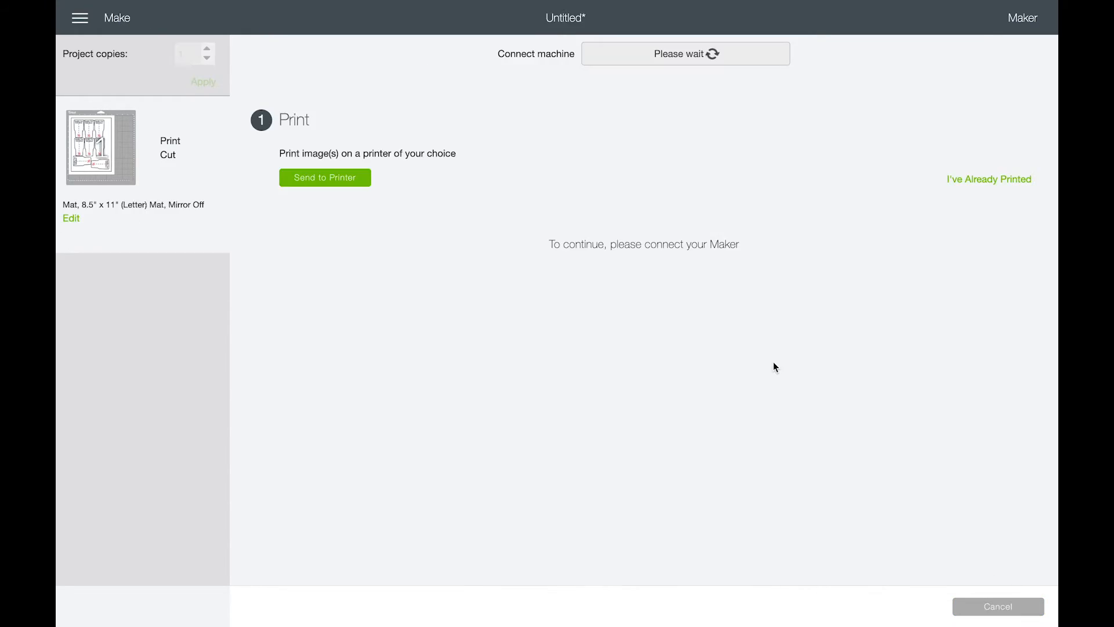
left_click(338, 179)
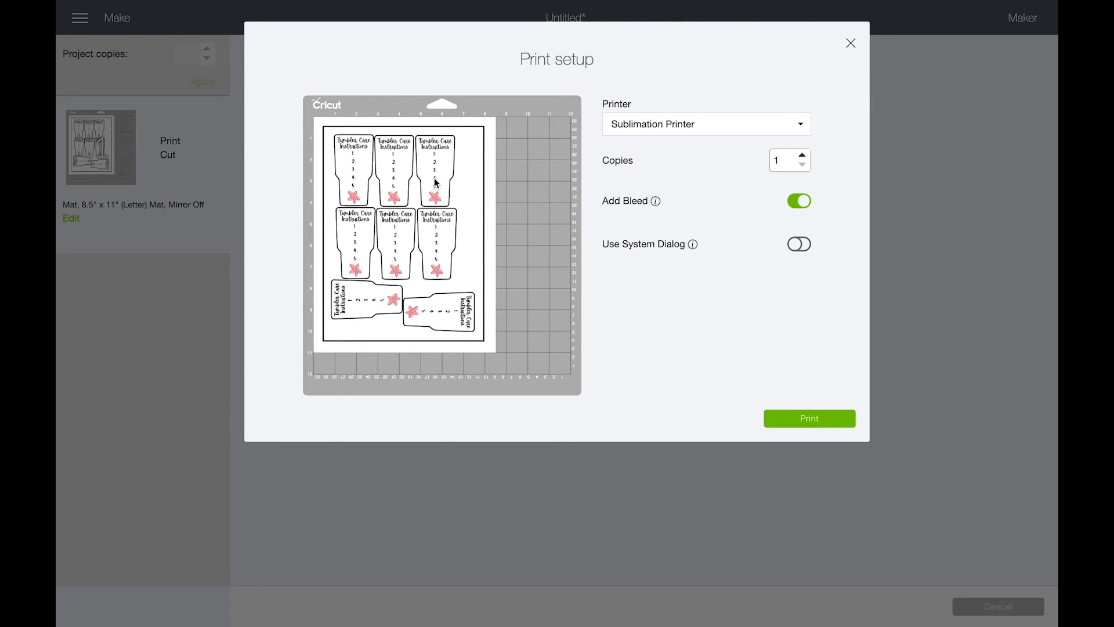
Choose the Wide Format Canon printer, enable the system dialog with bleed kept on, and proceed to the system print dialog.
left_click(635, 124)
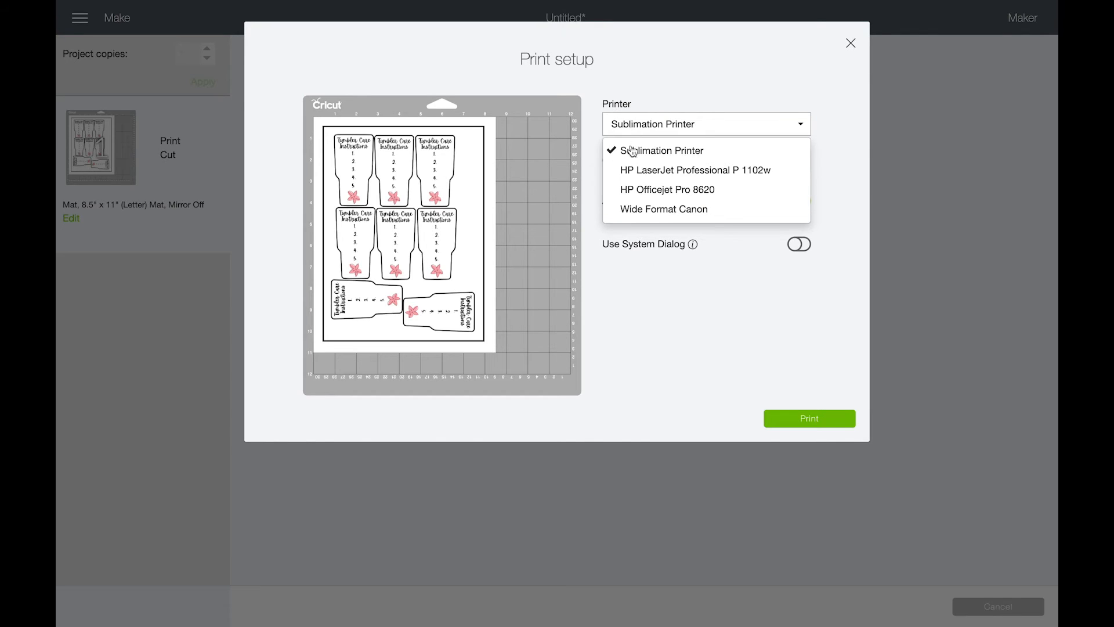
left_click(630, 209)
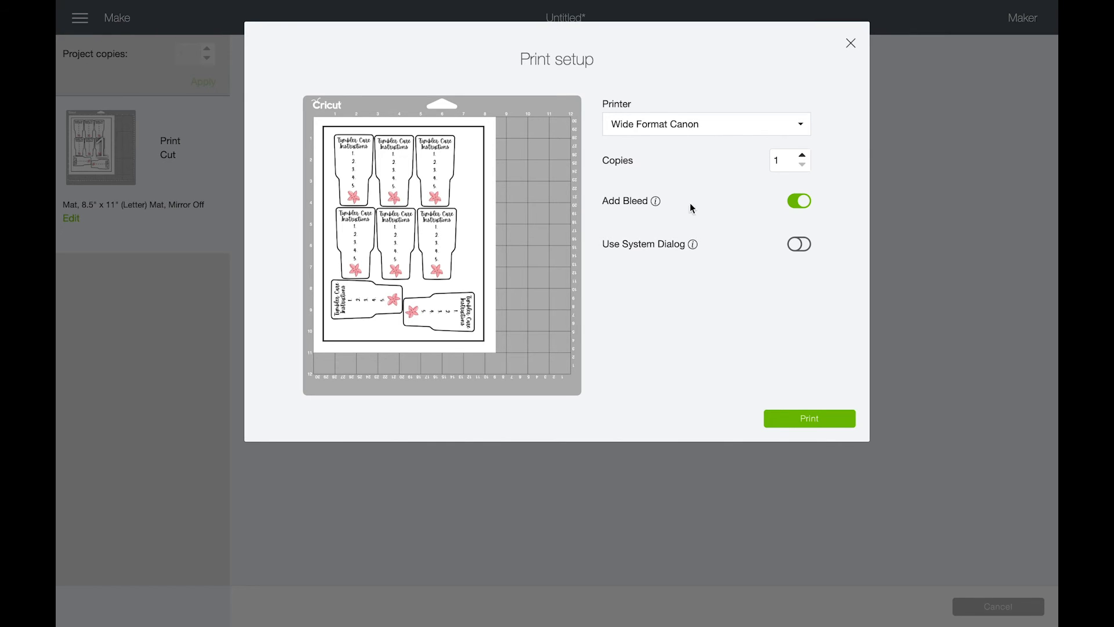
left_click(801, 245)
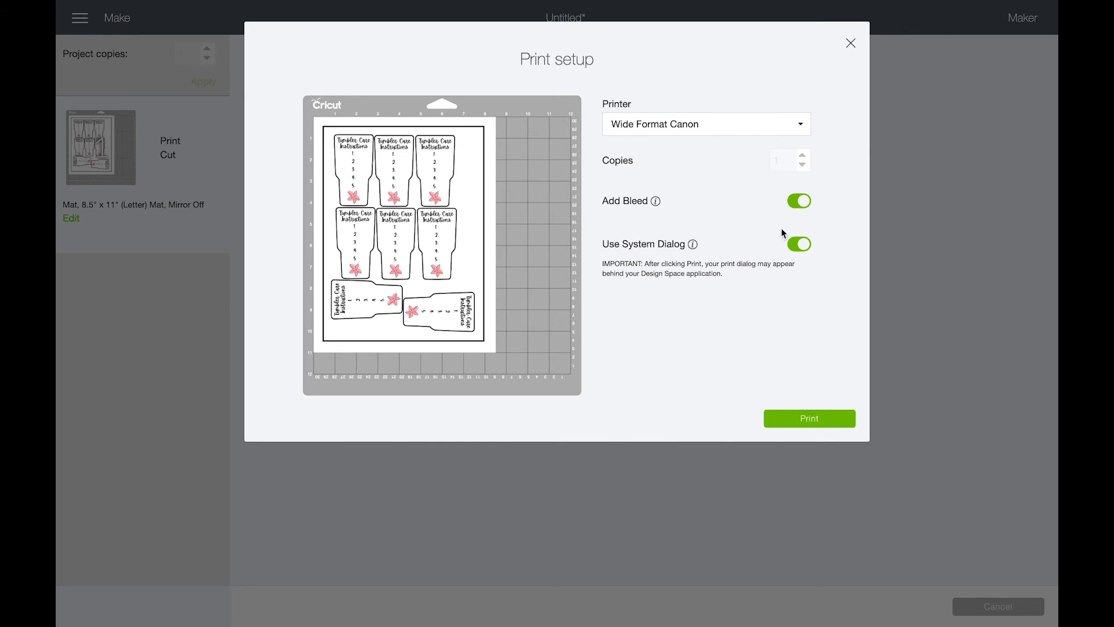
left_click(803, 420)
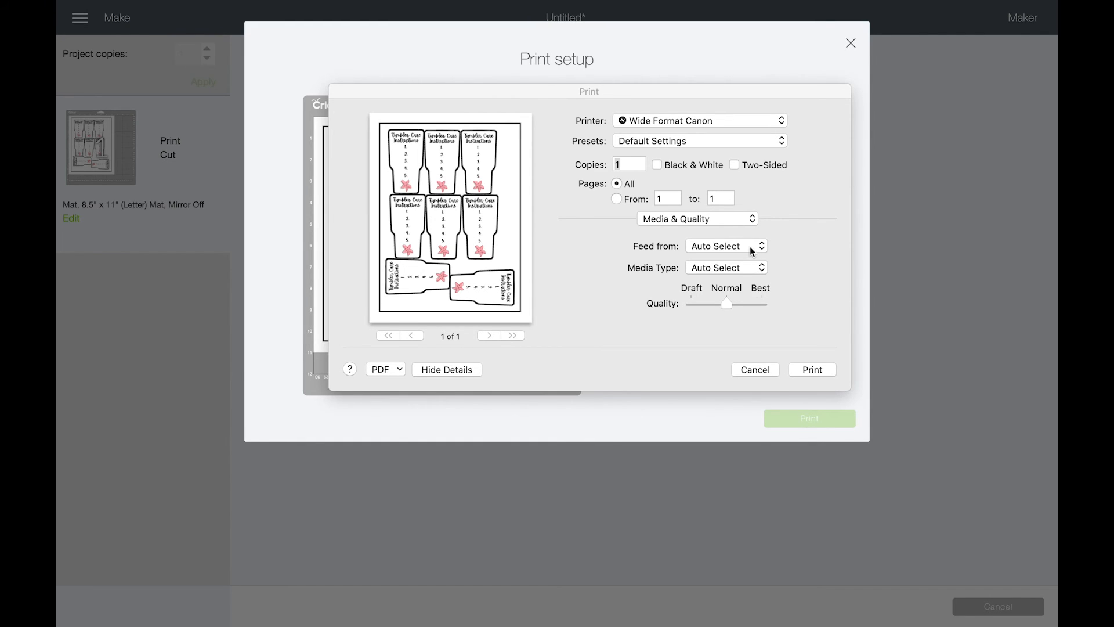
Set the paper feed to Rear Tray and the print quality to Best, and leave the print dialog without printing.
left_click(694, 251)
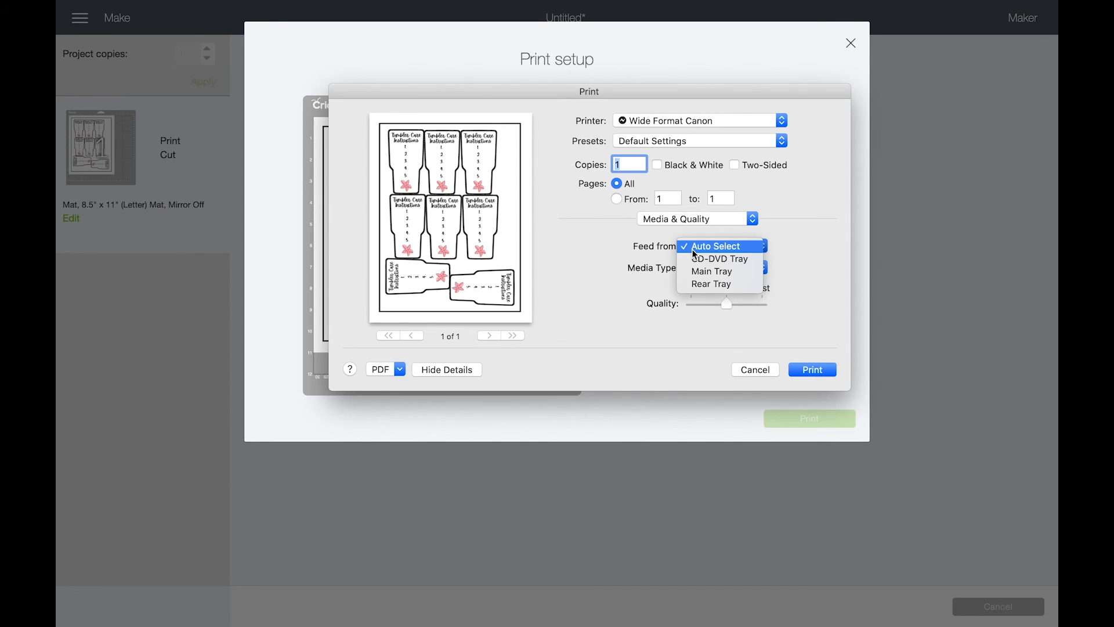
left_click(697, 284)
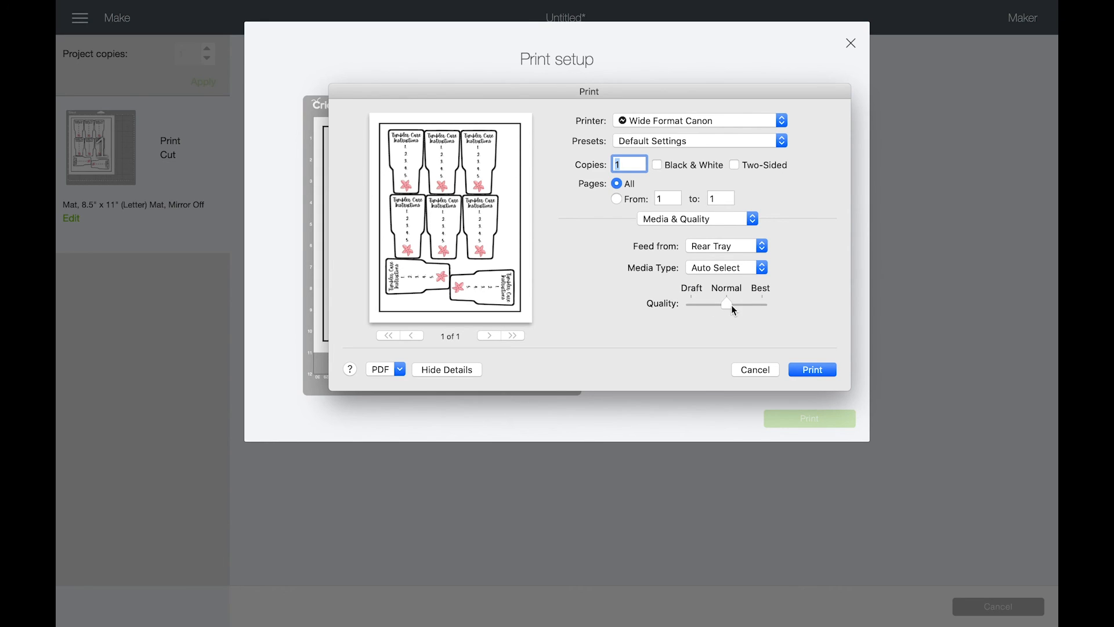
left_click_drag(728, 304, 783, 306)
left_click(754, 370)
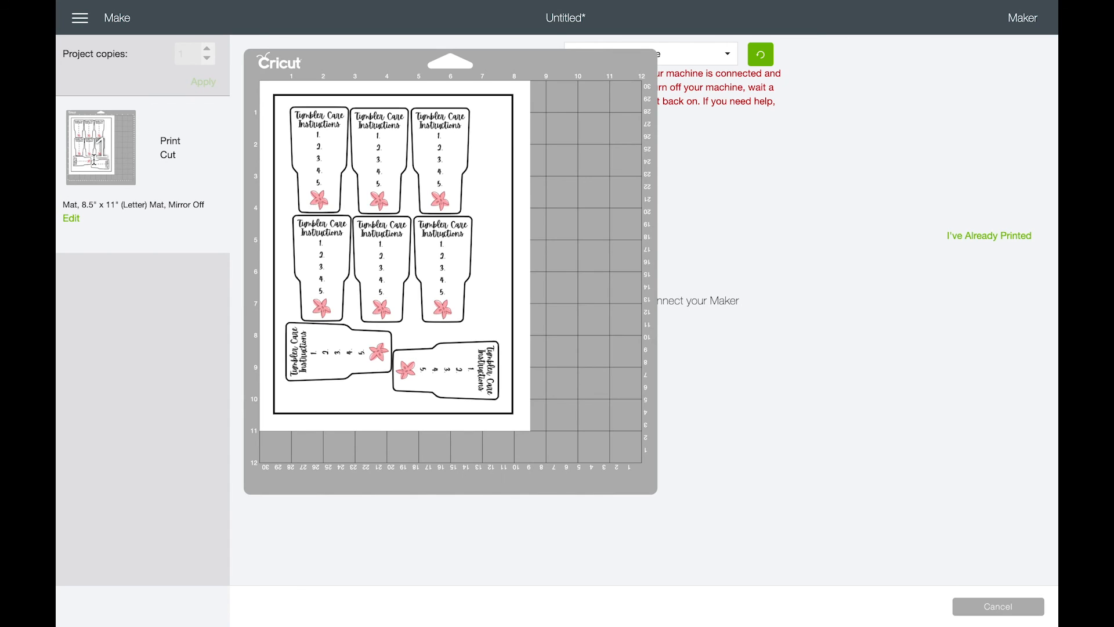